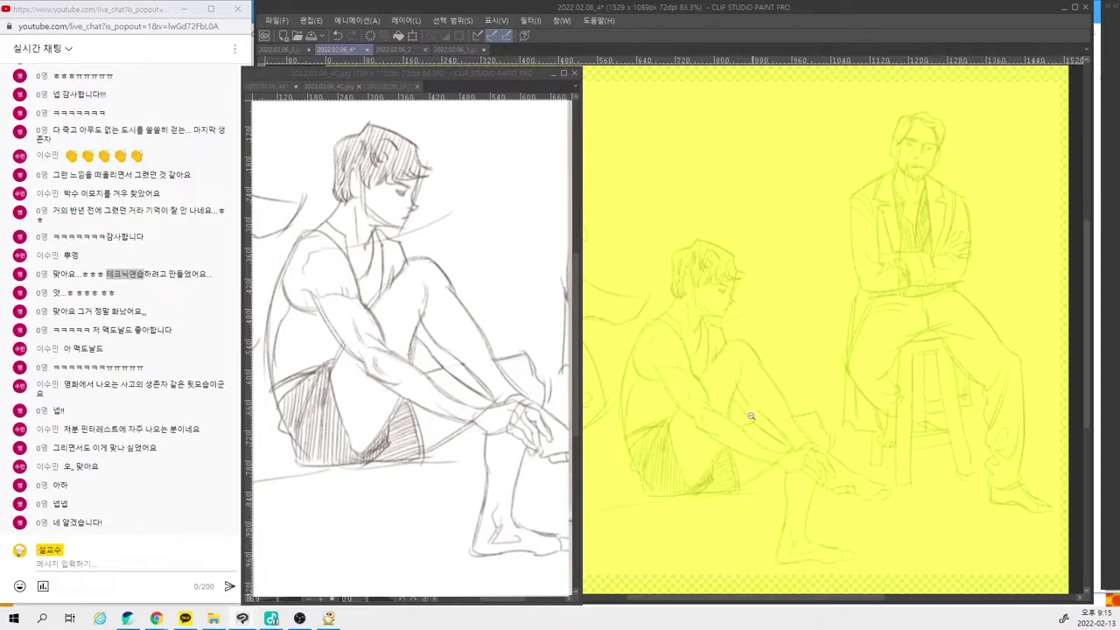
Step: Draw a straight, horizontal blue ground line beneath the seated man's shorts
{"action": "mouse_move", "coordinate": [708, 517]}
{"action": "left_mouse_down"}
{"action": "mouse_move", "coordinate": [727, 540]}
{"action": "mouse_move", "coordinate": [805, 485]}
{"action": "mouse_move", "coordinate": [802, 521]}
{"action": "mouse_move", "coordinate": [841, 468]}
{"action": "left_mouse_up"}
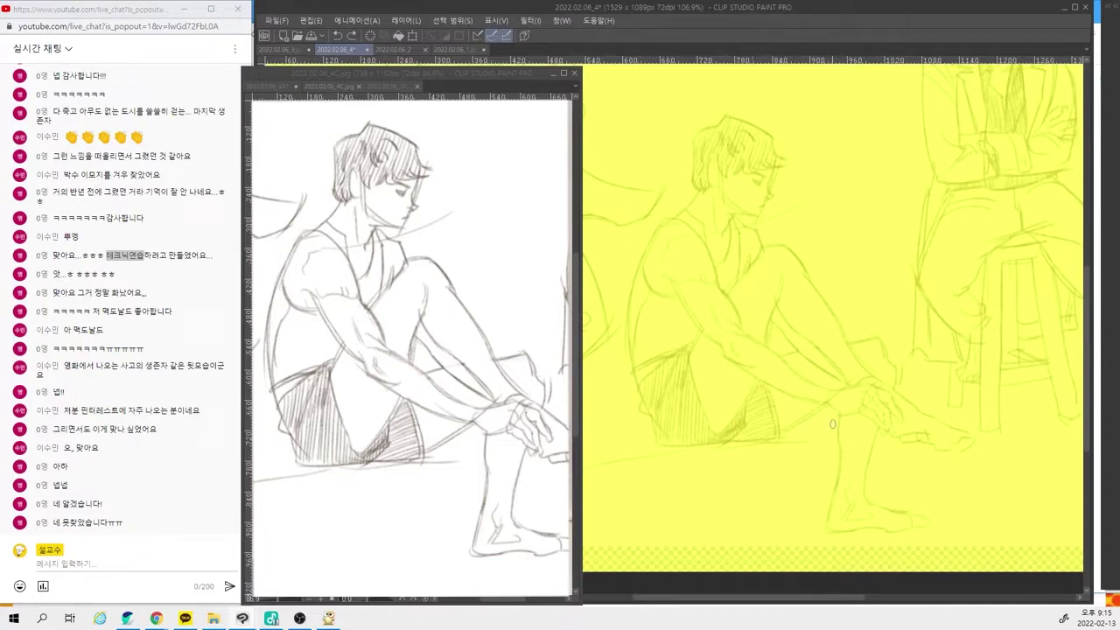
{"action": "left_click_drag", "start_coordinate": [618, 439], "coordinate": [817, 438]}
{"action": "key", "text": "ctrl+z"}
{"action": "left_click_drag", "start_coordinate": [613, 442], "coordinate": [803, 443]}
{"action": "key", "text": "ctrl+z"}
{"action": "left_click_drag", "start_coordinate": [613, 445], "coordinate": [805, 445]}
{"action": "key", "text": "ctrl+z"}
{"action": "left_click_drag", "start_coordinate": [622, 444], "coordinate": [780, 443]}
Step: Trace the seated man's hair, ear, facial profile, jaw and front of the neck in blue
{"action": "left_click_drag", "start_coordinate": [774, 168], "coordinate": [758, 213]}
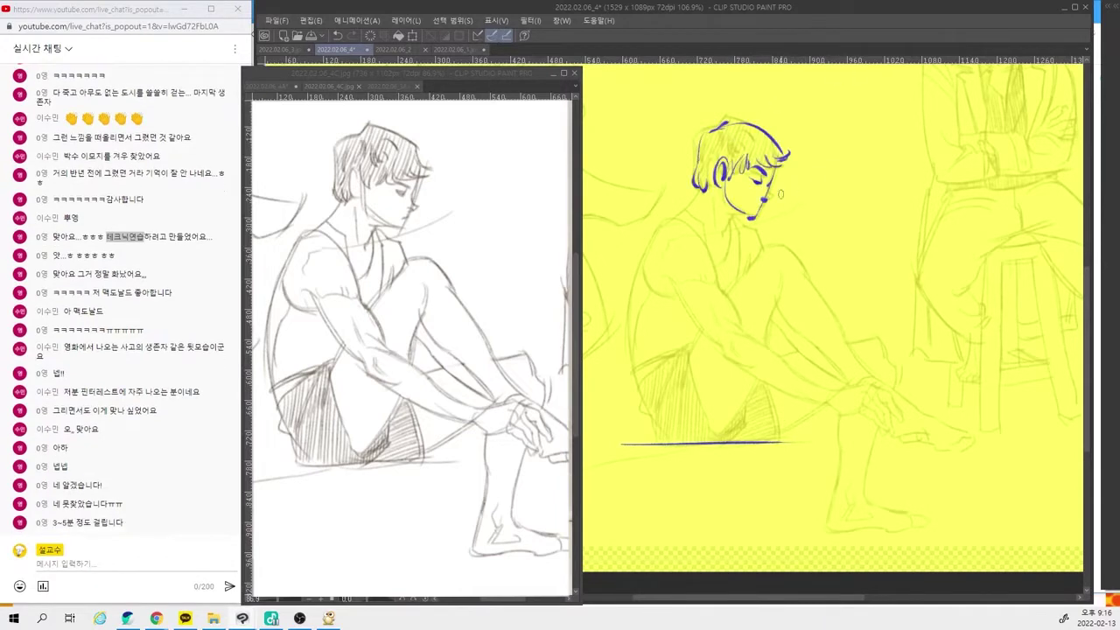
{"action": "left_click_drag", "start_coordinate": [704, 181], "coordinate": [675, 218]}
{"action": "mouse_move", "coordinate": [718, 208]}
{"action": "left_mouse_down"}
{"action": "mouse_move", "coordinate": [718, 235]}
{"action": "mouse_move", "coordinate": [758, 219]}
{"action": "left_mouse_up"}
Step: Trace the man's back in blue from the nape over the shoulder and down to the seat
{"action": "mouse_move", "coordinate": [695, 196]}
{"action": "left_mouse_down"}
{"action": "mouse_move", "coordinate": [655, 232]}
{"action": "mouse_move", "coordinate": [630, 289]}
{"action": "left_mouse_up"}
{"action": "key", "text": "ctrl+z"}
{"action": "mouse_move", "coordinate": [655, 231]}
{"action": "left_mouse_down"}
{"action": "mouse_move", "coordinate": [634, 279]}
{"action": "mouse_move", "coordinate": [633, 354]}
{"action": "left_mouse_up"}
{"action": "key", "text": "ctrl+z"}
{"action": "mouse_move", "coordinate": [634, 275]}
{"action": "left_mouse_down"}
{"action": "mouse_move", "coordinate": [629, 316]}
{"action": "mouse_move", "coordinate": [646, 409]}
{"action": "left_mouse_up"}
{"action": "key", "text": "ctrl+z"}
{"action": "mouse_move", "coordinate": [634, 354]}
{"action": "left_mouse_down"}
{"action": "mouse_move", "coordinate": [646, 420]}
{"action": "mouse_move", "coordinate": [671, 448]}
{"action": "mouse_move", "coordinate": [655, 444]}
{"action": "mouse_move", "coordinate": [767, 438]}
{"action": "left_mouse_up"}
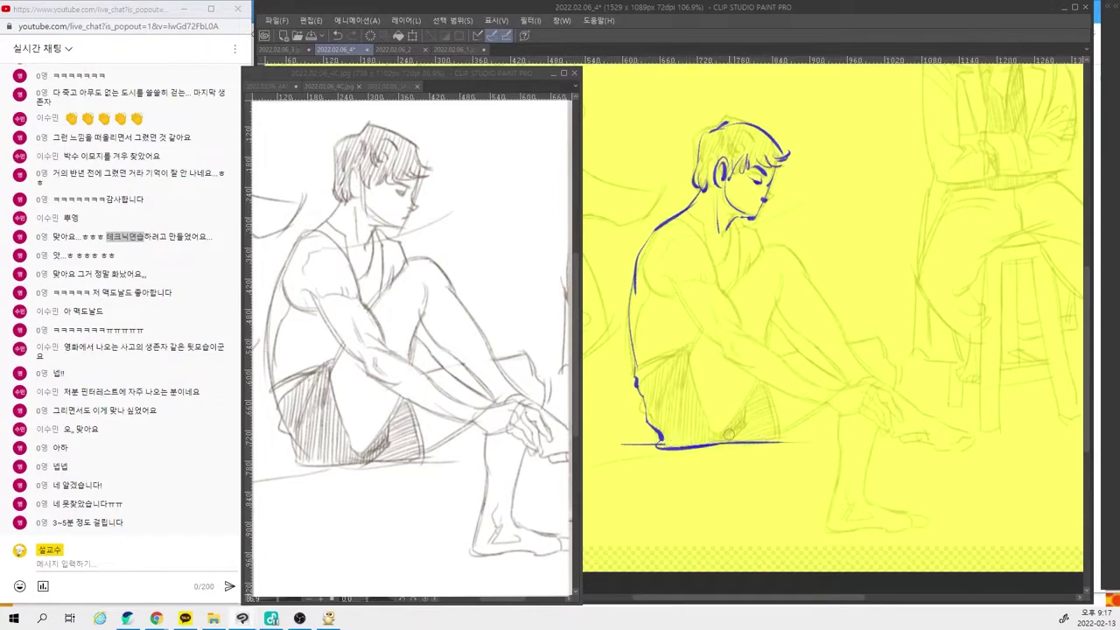
{"action": "key", "text": "ctrl+z"}
Step: Trace the collarbone line and the front edge of the near shoulder down to the upper arm
{"action": "left_click_drag", "start_coordinate": [683, 219], "coordinate": [724, 238]}
{"action": "left_click_drag", "start_coordinate": [673, 221], "coordinate": [689, 227]}
{"action": "left_click_drag", "start_coordinate": [685, 226], "coordinate": [713, 273]}
{"action": "key", "text": "ctrl+z"}
{"action": "left_click_drag", "start_coordinate": [686, 226], "coordinate": [716, 285]}
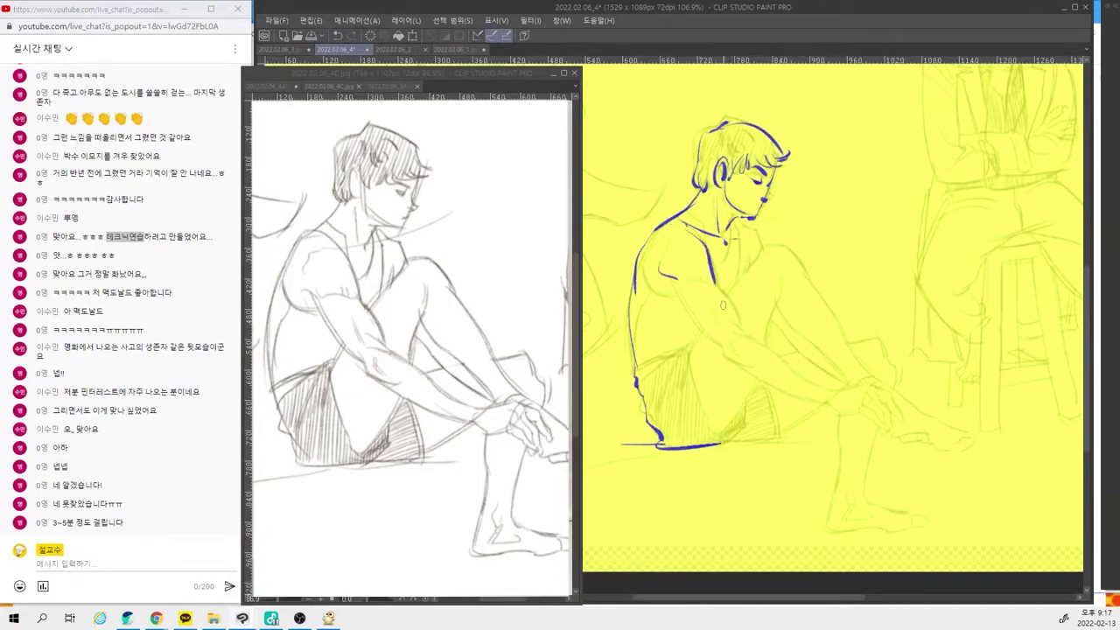
Step: Trace the near upper arm and forearm down to the wrist, and outline the clasped hand's fingers
{"action": "mouse_move", "coordinate": [657, 274]}
{"action": "left_mouse_down"}
{"action": "mouse_move", "coordinate": [681, 282]}
{"action": "mouse_move", "coordinate": [712, 340]}
{"action": "left_mouse_up"}
{"action": "mouse_move", "coordinate": [714, 278]}
{"action": "left_mouse_down"}
{"action": "mouse_move", "coordinate": [738, 326]}
{"action": "mouse_move", "coordinate": [731, 355]}
{"action": "mouse_move", "coordinate": [749, 366]}
{"action": "left_mouse_up"}
{"action": "left_click_drag", "start_coordinate": [730, 322], "coordinate": [834, 391]}
{"action": "mouse_move", "coordinate": [708, 337]}
{"action": "left_mouse_down"}
{"action": "mouse_move", "coordinate": [730, 361]}
{"action": "mouse_move", "coordinate": [840, 406]}
{"action": "mouse_move", "coordinate": [828, 387]}
{"action": "left_mouse_up"}
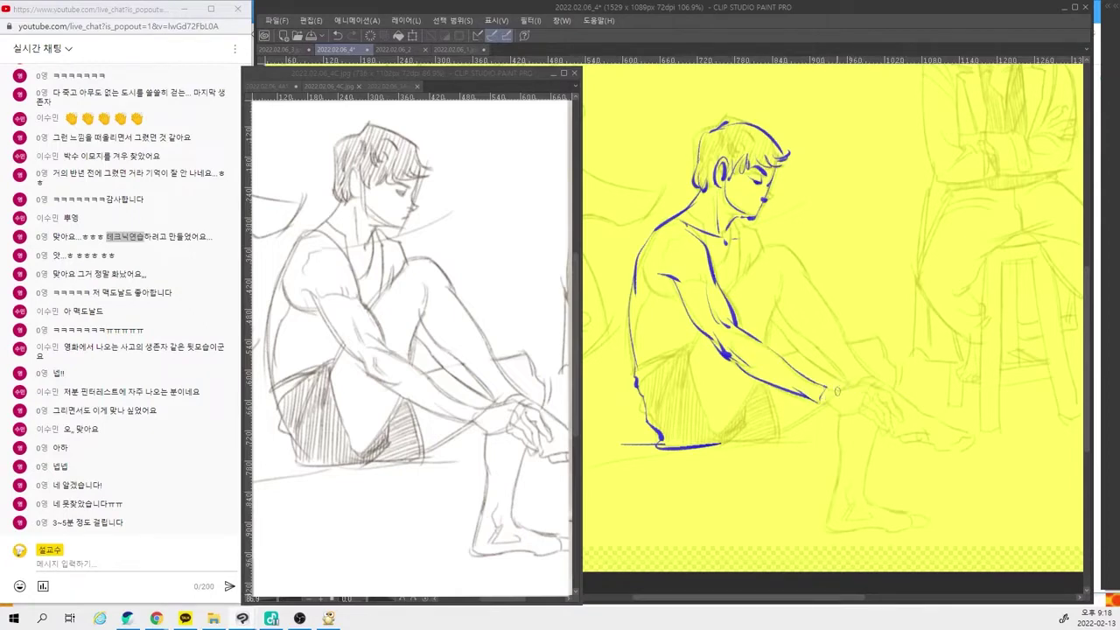
{"action": "mouse_move", "coordinate": [822, 390]}
{"action": "left_mouse_down"}
{"action": "mouse_move", "coordinate": [859, 381]}
{"action": "mouse_move", "coordinate": [877, 391]}
{"action": "mouse_move", "coordinate": [863, 400]}
{"action": "left_mouse_up"}
{"action": "mouse_move", "coordinate": [852, 387]}
{"action": "left_mouse_down"}
{"action": "mouse_move", "coordinate": [817, 406]}
{"action": "mouse_move", "coordinate": [862, 412]}
{"action": "left_mouse_up"}
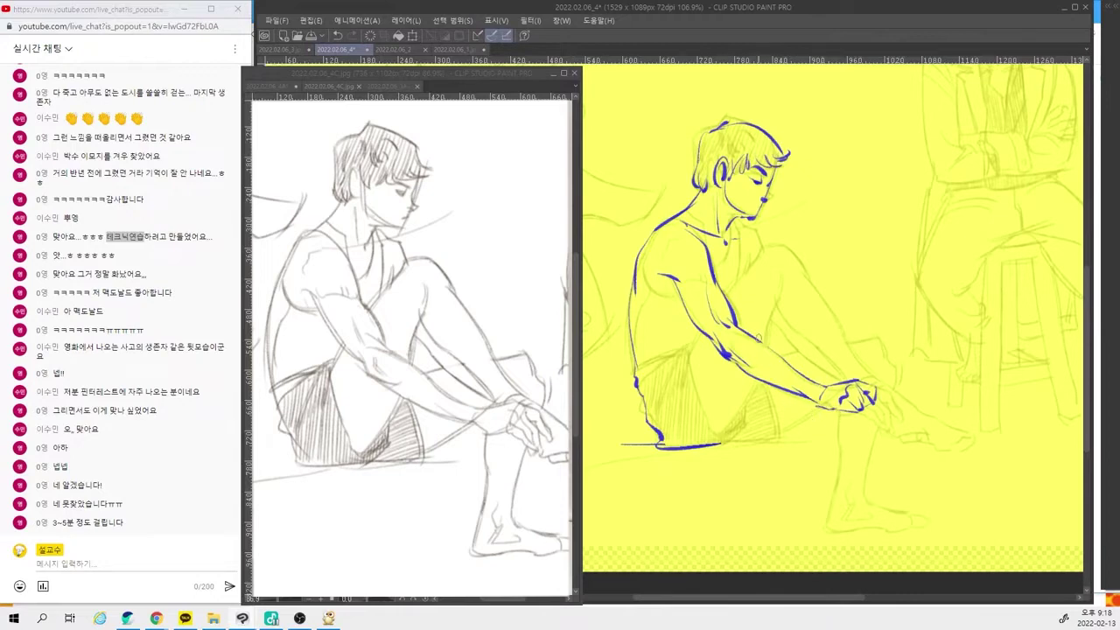
Step: Add the armpit contour and the tank top's neckline folds across the chest
{"action": "left_click_drag", "start_coordinate": [655, 282], "coordinate": [681, 299]}
{"action": "left_click_drag", "start_coordinate": [733, 220], "coordinate": [741, 238]}
{"action": "left_click_drag", "start_coordinate": [684, 216], "coordinate": [704, 238]}
{"action": "key", "text": "ctrl+z"}
{"action": "left_click_drag", "start_coordinate": [681, 216], "coordinate": [733, 266]}
{"action": "left_click_drag", "start_coordinate": [731, 227], "coordinate": [726, 278]}
{"action": "key", "text": "ctrl+z"}
{"action": "mouse_move", "coordinate": [734, 233]}
{"action": "left_mouse_down"}
{"action": "mouse_move", "coordinate": [736, 286]}
{"action": "mouse_move", "coordinate": [739, 275]}
{"action": "left_mouse_up"}
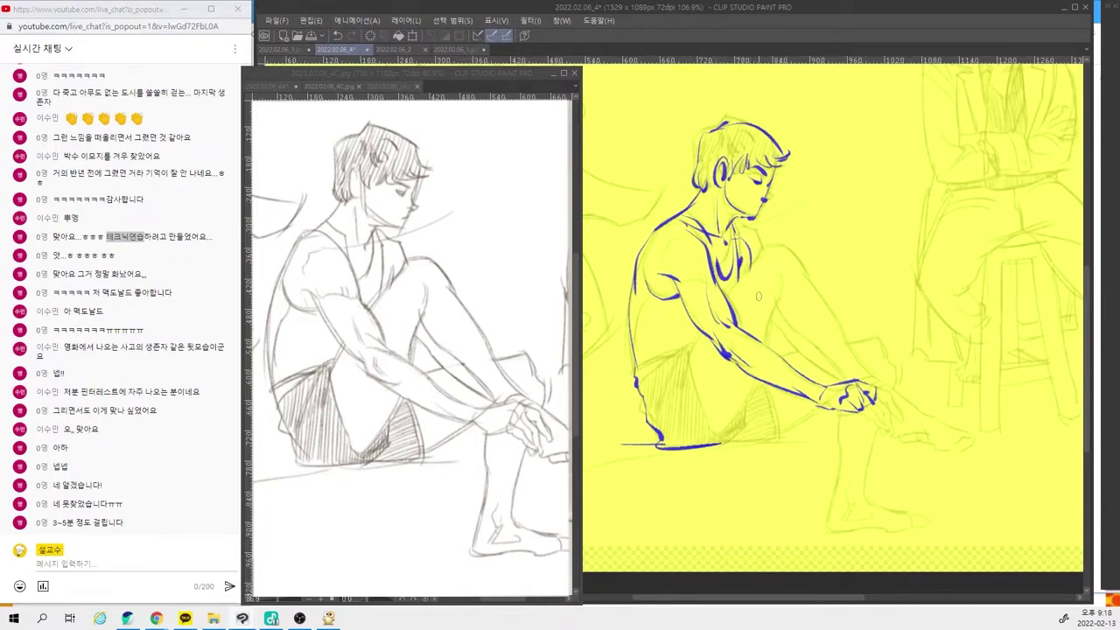
Step: Trace the shorts' waistband, folds, near leg opening and underside along the seat
{"action": "mouse_move", "coordinate": [700, 330]}
{"action": "left_mouse_down"}
{"action": "mouse_move", "coordinate": [679, 390]}
{"action": "mouse_move", "coordinate": [664, 398]}
{"action": "mouse_move", "coordinate": [675, 402]}
{"action": "left_mouse_up"}
{"action": "key", "text": "ctrl+z"}
{"action": "key", "text": "ctrl+z"}
{"action": "mouse_move", "coordinate": [674, 361]}
{"action": "left_mouse_down"}
{"action": "mouse_move", "coordinate": [662, 401]}
{"action": "mouse_move", "coordinate": [678, 355]}
{"action": "left_mouse_up"}
{"action": "mouse_move", "coordinate": [636, 371]}
{"action": "left_mouse_down"}
{"action": "mouse_move", "coordinate": [679, 351]}
{"action": "mouse_move", "coordinate": [639, 393]}
{"action": "mouse_move", "coordinate": [688, 352]}
{"action": "mouse_move", "coordinate": [716, 436]}
{"action": "left_mouse_up"}
{"action": "mouse_move", "coordinate": [713, 444]}
{"action": "left_mouse_down"}
{"action": "mouse_move", "coordinate": [734, 432]}
{"action": "mouse_move", "coordinate": [714, 456]}
{"action": "left_mouse_up"}
{"action": "key", "text": "ctrl+z"}
{"action": "left_click_drag", "start_coordinate": [738, 418], "coordinate": [723, 439]}
{"action": "left_click_drag", "start_coordinate": [751, 385], "coordinate": [712, 438]}
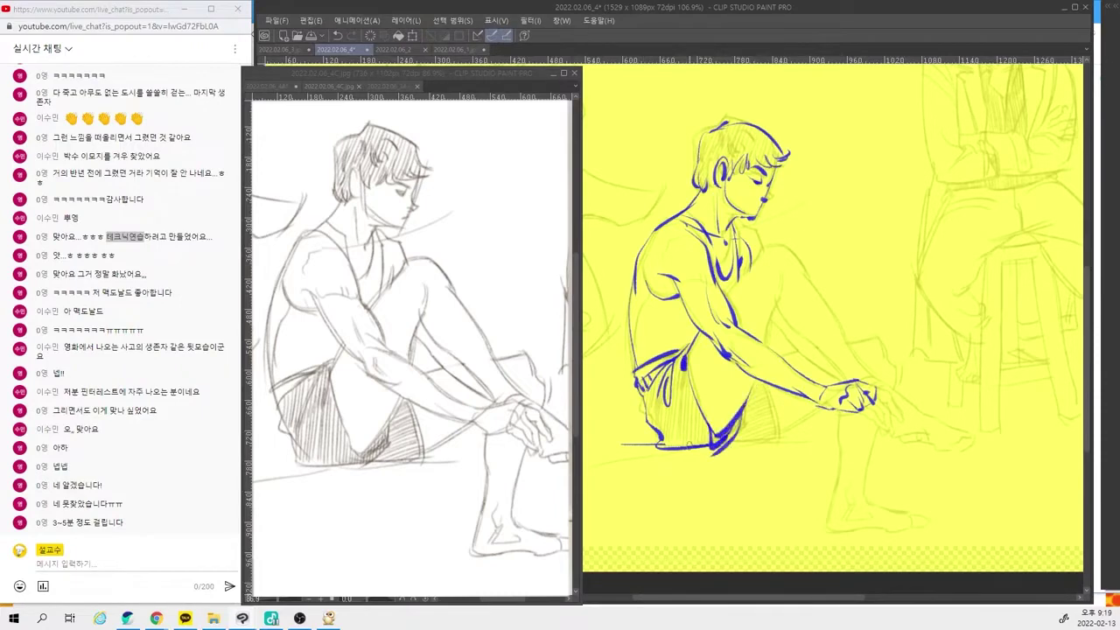
{"action": "mouse_move", "coordinate": [619, 448]}
{"action": "left_mouse_down"}
{"action": "mouse_move", "coordinate": [703, 444]}
{"action": "mouse_move", "coordinate": [683, 458]}
{"action": "mouse_move", "coordinate": [667, 442]}
{"action": "mouse_move", "coordinate": [764, 437]}
{"action": "mouse_move", "coordinate": [670, 448]}
{"action": "mouse_move", "coordinate": [726, 447]}
{"action": "left_mouse_up"}
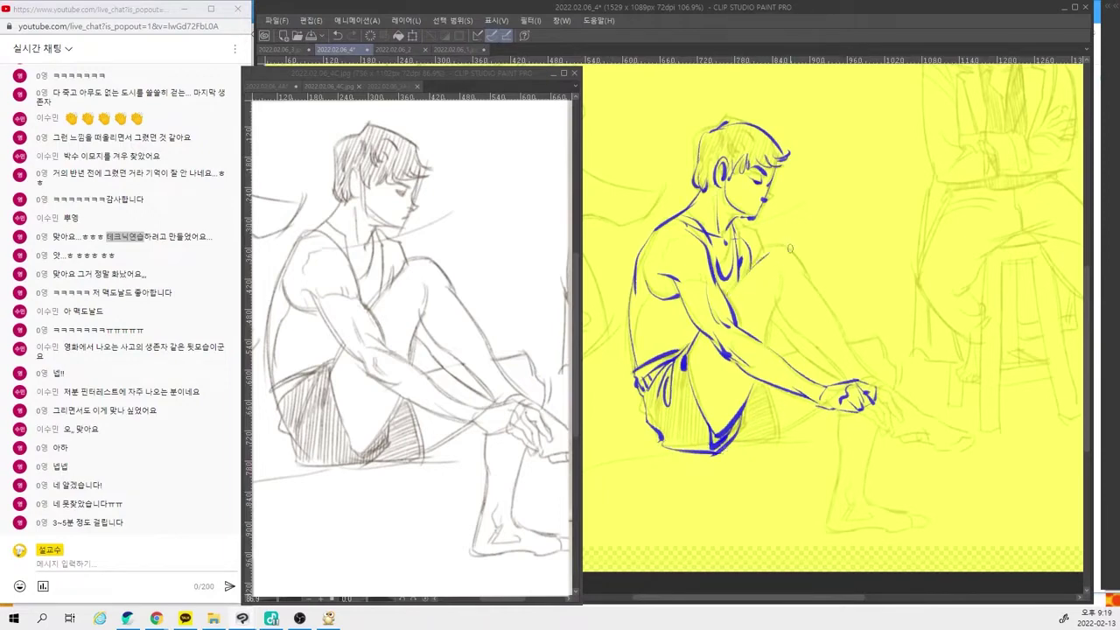
Step: Trace the raised leg from the thigh over the knee and down both sides of the shin
{"action": "mouse_move", "coordinate": [744, 262]}
{"action": "left_mouse_down"}
{"action": "mouse_move", "coordinate": [795, 257]}
{"action": "mouse_move", "coordinate": [886, 390]}
{"action": "left_mouse_up"}
{"action": "key", "text": "ctrl+z"}
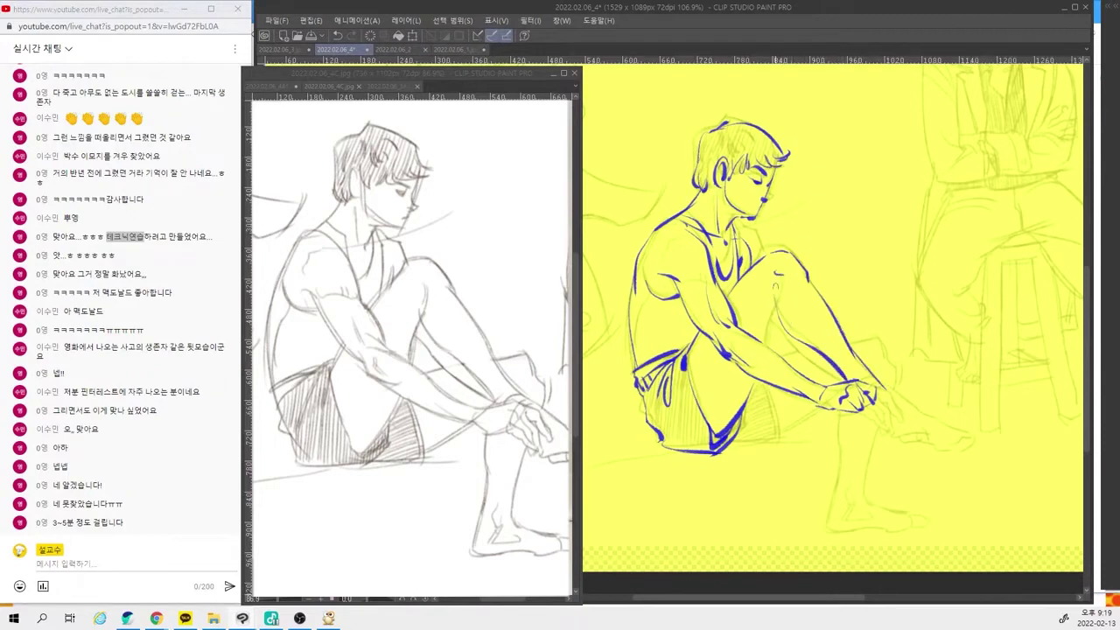
{"action": "left_click_drag", "start_coordinate": [777, 278], "coordinate": [768, 344]}
Step: Trace the raised leg's ankle and foot, including the sole and toes, beyond the clasped hands
{"action": "left_click_drag", "start_coordinate": [863, 385], "coordinate": [887, 387]}
{"action": "left_click_drag", "start_coordinate": [897, 393], "coordinate": [933, 413]}
{"action": "key", "text": "ctrl+z"}
{"action": "left_click_drag", "start_coordinate": [858, 423], "coordinate": [884, 424]}
{"action": "left_click_drag", "start_coordinate": [889, 425], "coordinate": [931, 429]}
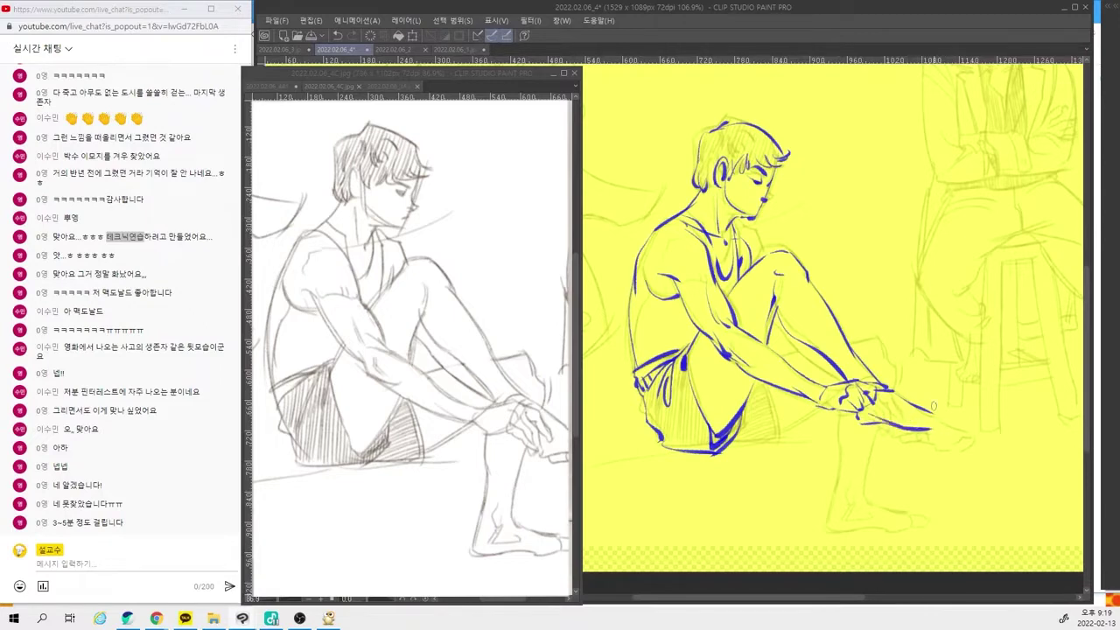
{"action": "left_click_drag", "start_coordinate": [939, 421], "coordinate": [951, 437]}
{"action": "mouse_move", "coordinate": [916, 444]}
{"action": "left_mouse_down"}
{"action": "mouse_move", "coordinate": [953, 437]}
{"action": "mouse_move", "coordinate": [927, 450]}
{"action": "left_mouse_up"}
{"action": "key", "text": "ctrl+z"}
{"action": "left_click_drag", "start_coordinate": [920, 441], "coordinate": [953, 449]}
Step: Trace the far leg of the shorts with its folds and hem, and the thigh's underside toward the hands
{"action": "left_click_drag", "start_coordinate": [775, 407], "coordinate": [789, 430]}
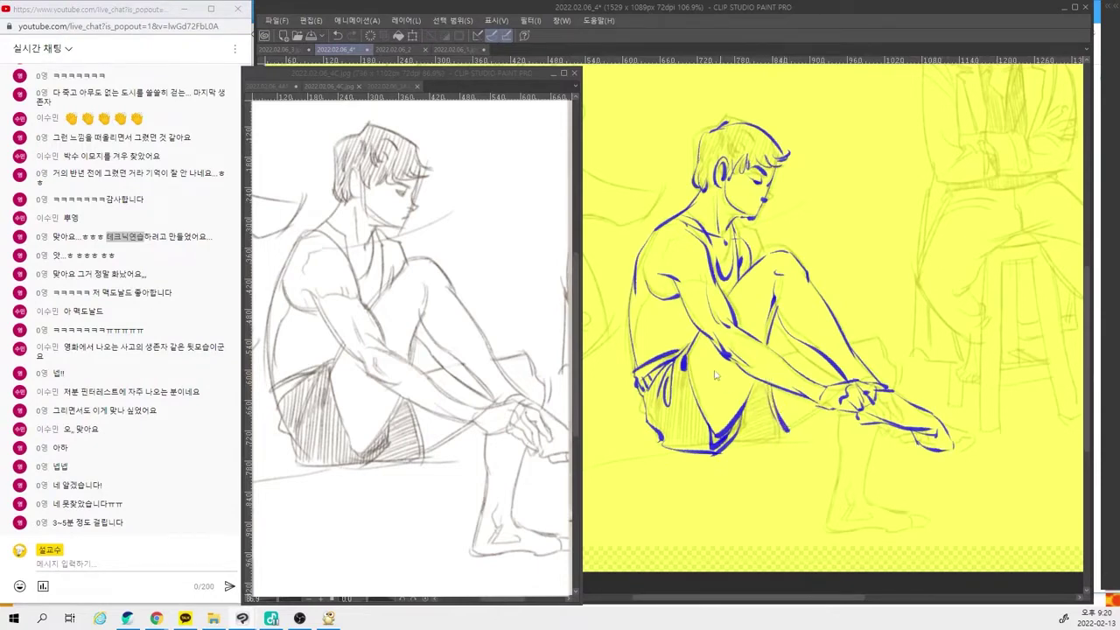
{"action": "mouse_move", "coordinate": [689, 346]}
{"action": "left_mouse_down"}
{"action": "mouse_move", "coordinate": [693, 410]}
{"action": "mouse_move", "coordinate": [720, 452]}
{"action": "left_mouse_up"}
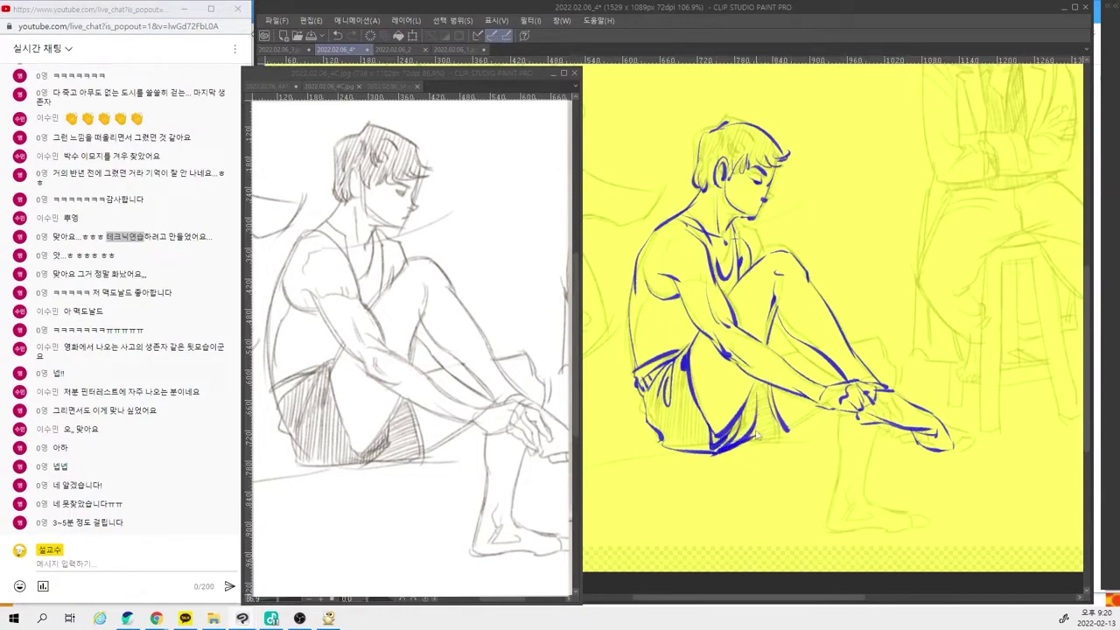
{"action": "key", "text": "ctrl+z"}
{"action": "mouse_move", "coordinate": [758, 383]}
{"action": "left_mouse_down"}
{"action": "mouse_move", "coordinate": [726, 446]}
{"action": "mouse_move", "coordinate": [794, 433]}
{"action": "mouse_move", "coordinate": [784, 436]}
{"action": "mouse_move", "coordinate": [820, 408]}
{"action": "left_mouse_up"}
{"action": "key", "text": "ctrl+z"}
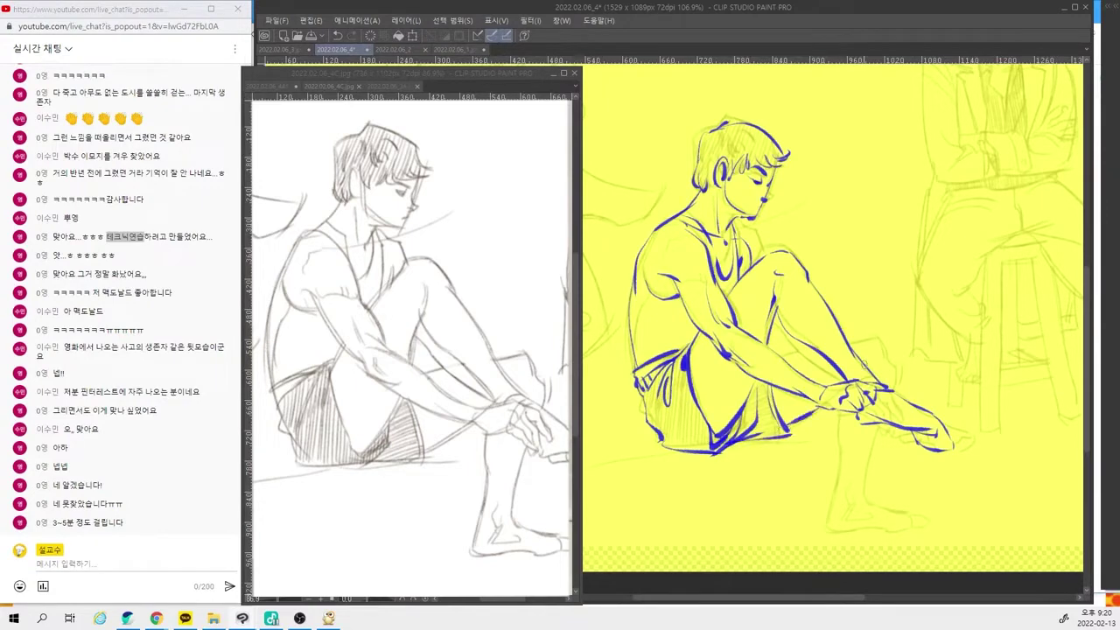
Step: Trace the lowered leg's upper thigh line and bent knee behind the shin
{"action": "left_click_drag", "start_coordinate": [779, 357], "coordinate": [807, 349]}
{"action": "key", "text": "ctrl+z"}
{"action": "mouse_move", "coordinate": [884, 341]}
{"action": "left_mouse_down"}
{"action": "mouse_move", "coordinate": [898, 360]}
{"action": "mouse_move", "coordinate": [891, 385]}
{"action": "left_mouse_up"}
{"action": "key", "text": "ctrl+z"}
Step: Trace the lowered leg's shin and calf below the hands, and outline its heel, foot and toes
{"action": "left_click_drag", "start_coordinate": [871, 428], "coordinate": [863, 499]}
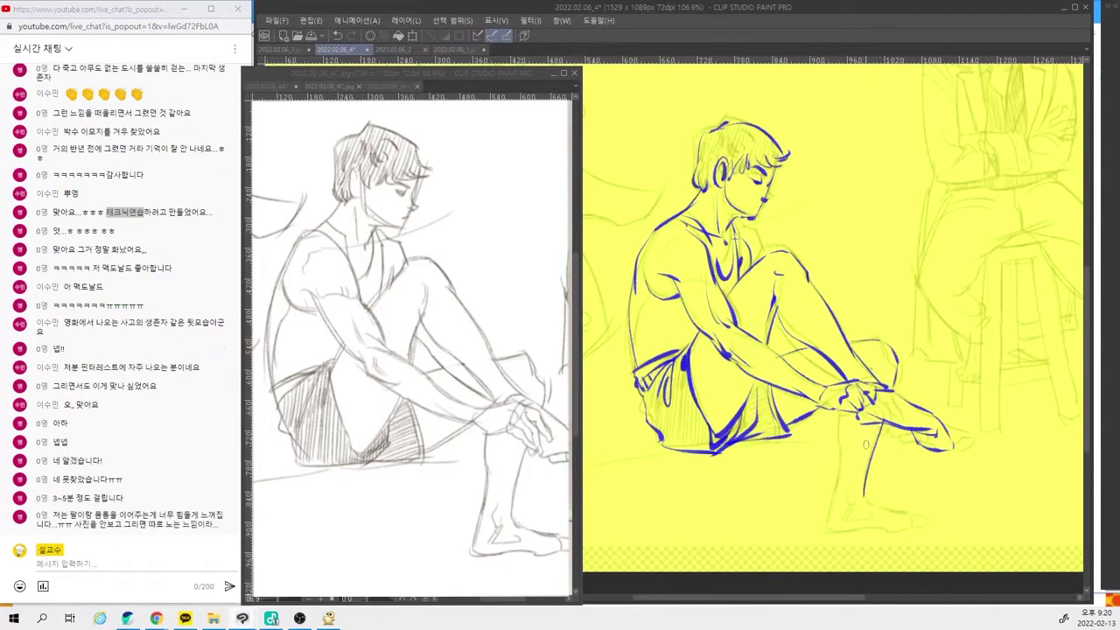
{"action": "left_click_drag", "start_coordinate": [846, 400], "coordinate": [838, 486]}
{"action": "key", "text": "ctrl+z"}
{"action": "mouse_move", "coordinate": [846, 417]}
{"action": "left_mouse_down"}
{"action": "mouse_move", "coordinate": [841, 489]}
{"action": "mouse_move", "coordinate": [851, 503]}
{"action": "mouse_move", "coordinate": [833, 521]}
{"action": "mouse_move", "coordinate": [910, 529]}
{"action": "left_mouse_up"}
{"action": "key", "text": "ctrl+z"}
{"action": "key", "text": "ctrl+z"}
{"action": "key", "text": "ctrl+z"}
{"action": "left_click_drag", "start_coordinate": [868, 487], "coordinate": [920, 514]}
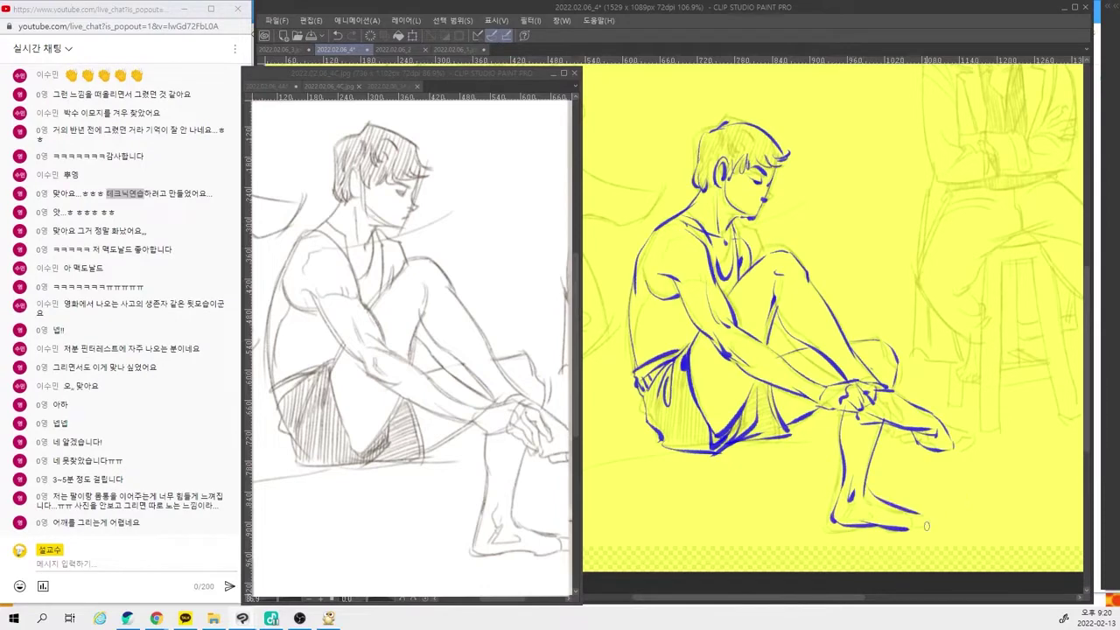
{"action": "key", "text": "ctrl+z"}
{"action": "mouse_move", "coordinate": [866, 486]}
{"action": "left_mouse_down"}
{"action": "mouse_move", "coordinate": [927, 529]}
{"action": "mouse_move", "coordinate": [925, 519]}
{"action": "left_mouse_up"}
{"action": "key", "text": "ctrl+z"}
{"action": "mouse_move", "coordinate": [904, 527]}
{"action": "left_mouse_down"}
{"action": "mouse_move", "coordinate": [920, 530]}
{"action": "mouse_move", "coordinate": [916, 520]}
{"action": "left_mouse_up"}
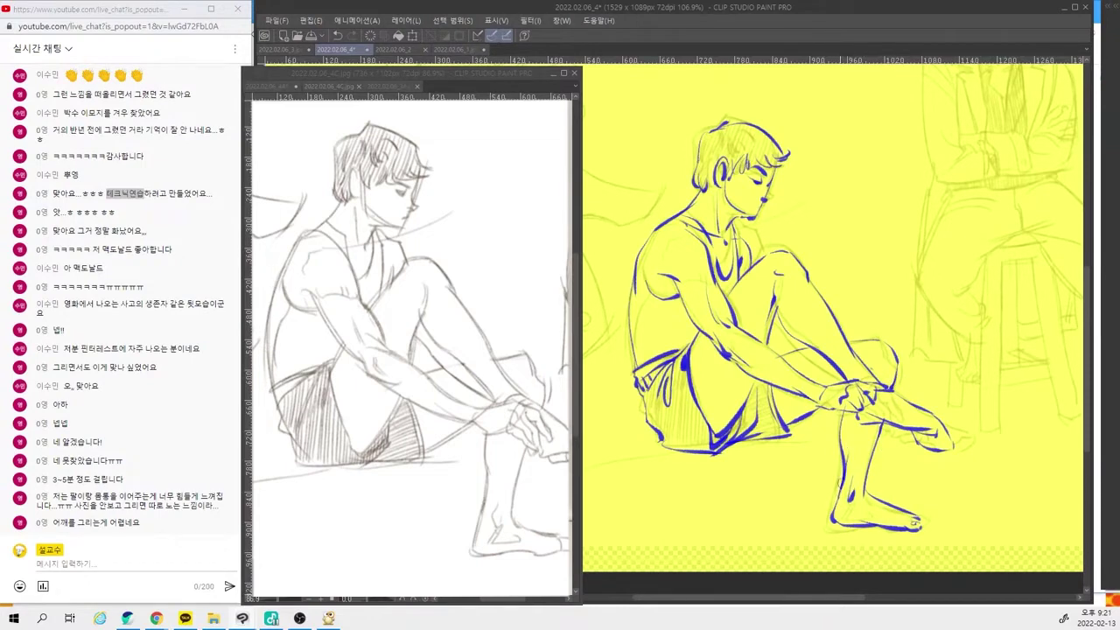
Step: Touch up the lowered leg's ankle, thicken the far corner of the shorts' hem and accent the near shoulder
{"action": "left_click_drag", "start_coordinate": [840, 495], "coordinate": [848, 471]}
{"action": "mouse_move", "coordinate": [796, 421]}
{"action": "left_mouse_down"}
{"action": "mouse_move", "coordinate": [793, 436]}
{"action": "mouse_move", "coordinate": [776, 437]}
{"action": "left_mouse_up"}
{"action": "mouse_move", "coordinate": [659, 227]}
{"action": "left_mouse_down"}
{"action": "mouse_move", "coordinate": [641, 264]}
{"action": "mouse_move", "coordinate": [690, 226]}
{"action": "left_mouse_up"}
{"action": "key", "text": "ctrl+z"}
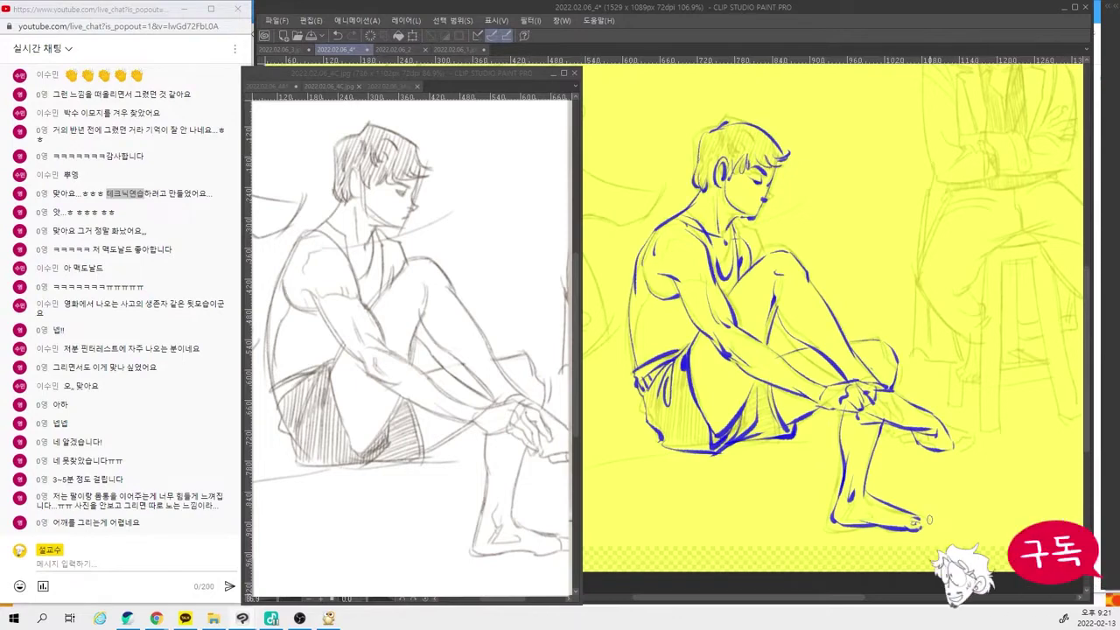
Step: Highlight the words 팔이랑 몸통 in the live chat question, and return to the canvas
{"action": "left_click_drag", "start_coordinate": [68, 496], "coordinate": [111, 498]}
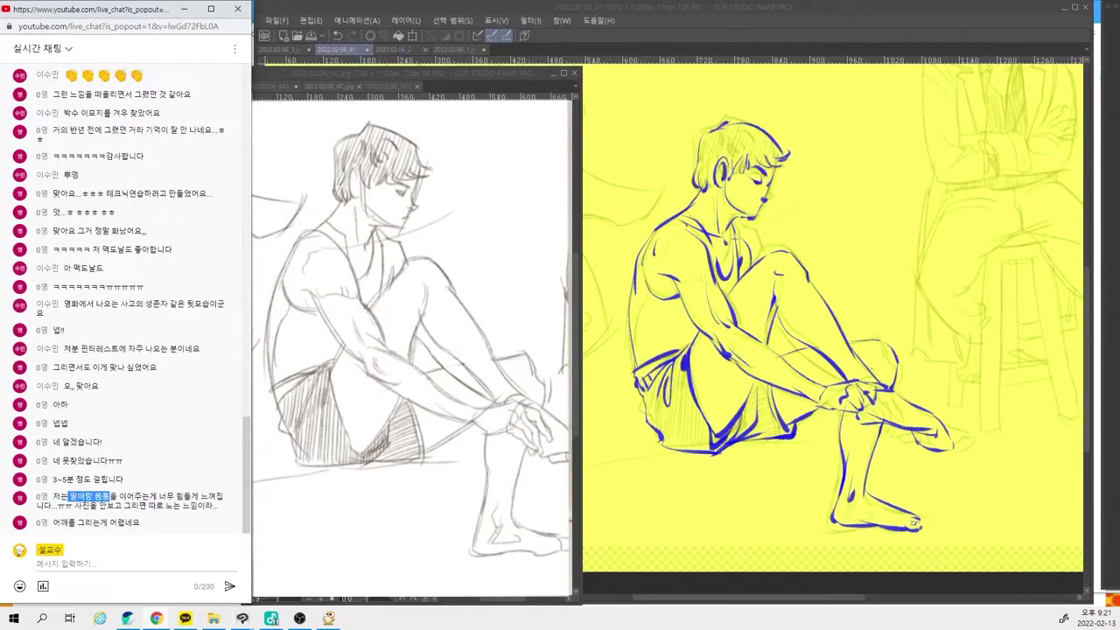
{"action": "left_click", "coordinate": [789, 173]}
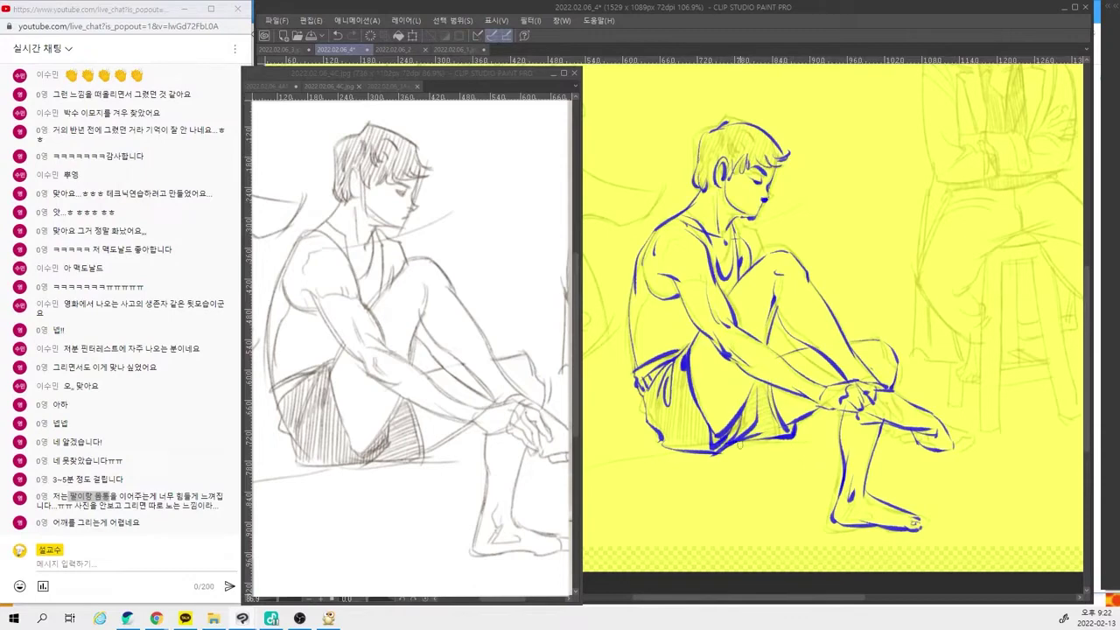
Step: Draw red perspective lines for the box edges under the man's seat and for the floor at his lowered foot
{"action": "left_click_drag", "start_coordinate": [615, 470], "coordinate": [818, 439]}
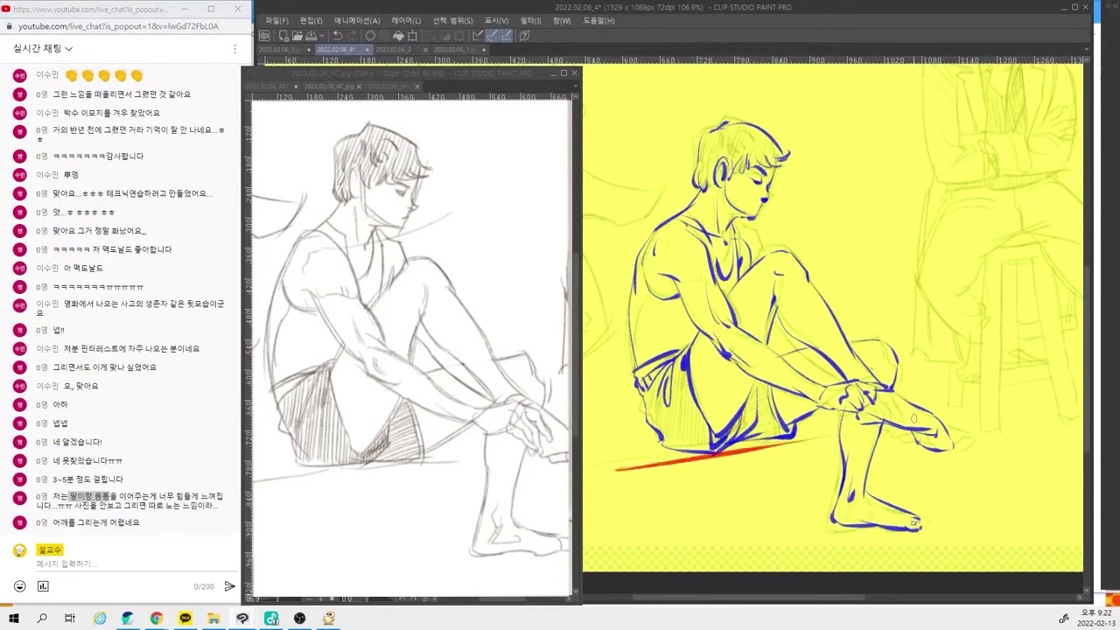
{"action": "left_click_drag", "start_coordinate": [602, 438], "coordinate": [841, 450]}
{"action": "mouse_move", "coordinate": [772, 446]}
{"action": "left_mouse_down"}
{"action": "mouse_move", "coordinate": [771, 512]}
{"action": "mouse_move", "coordinate": [845, 535]}
{"action": "mouse_move", "coordinate": [966, 549]}
{"action": "left_mouse_up"}
{"action": "left_click_drag", "start_coordinate": [692, 551], "coordinate": [941, 499]}
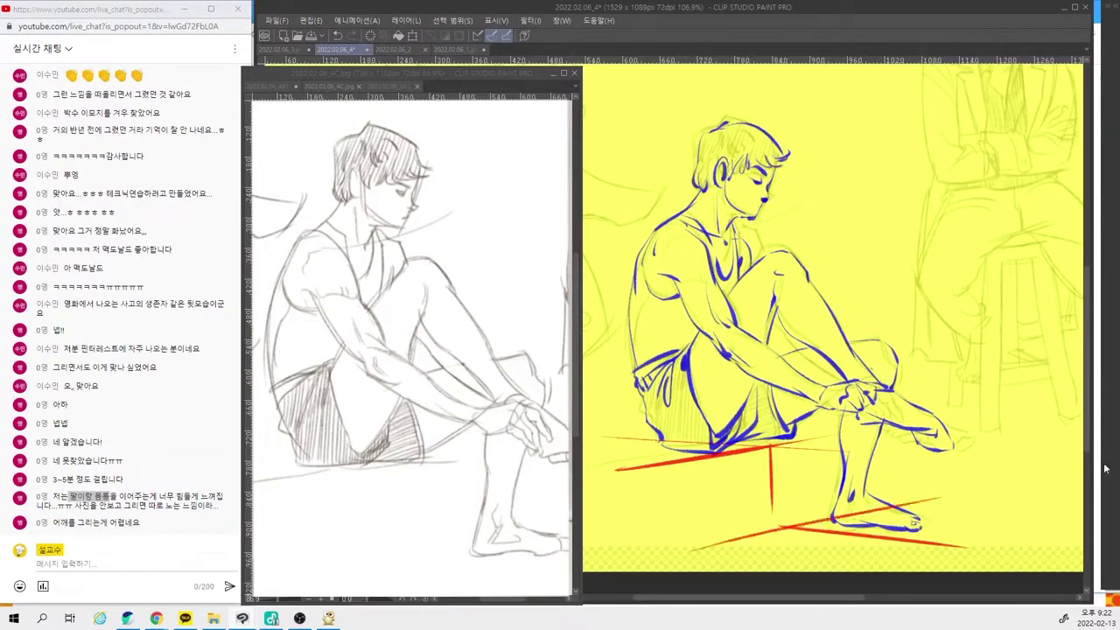
{"action": "key", "text": "ctrl+z"}
{"action": "left_click_drag", "start_coordinate": [686, 552], "coordinate": [872, 505]}
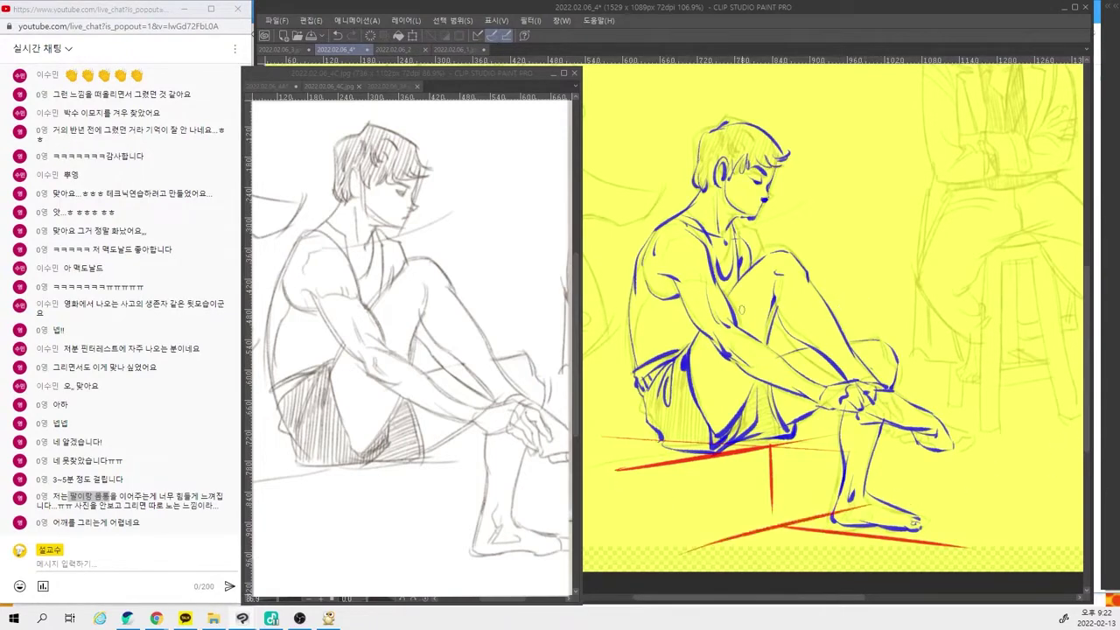
Step: Add red eye-level, shoulder and head guide lines, and handwrite a circled perspective note and an underlined 눈높이 beside the head
{"action": "left_click_drag", "start_coordinate": [604, 319], "coordinate": [873, 319]}
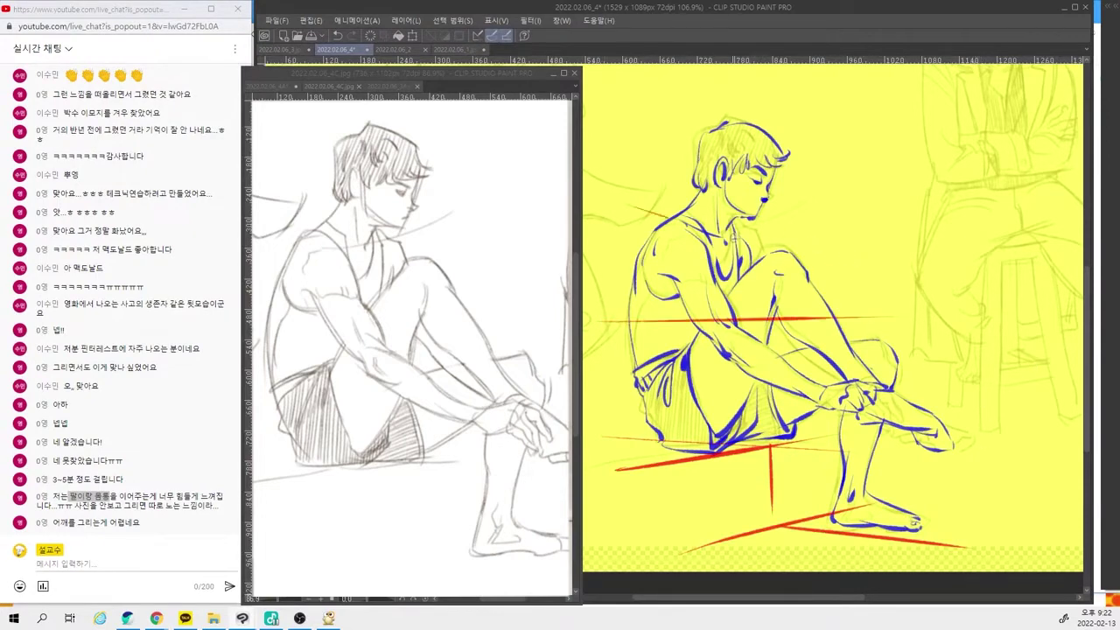
{"action": "left_click_drag", "start_coordinate": [670, 219], "coordinate": [841, 264]}
{"action": "key", "text": "ctrl+z"}
{"action": "left_click_drag", "start_coordinate": [674, 221], "coordinate": [845, 267]}
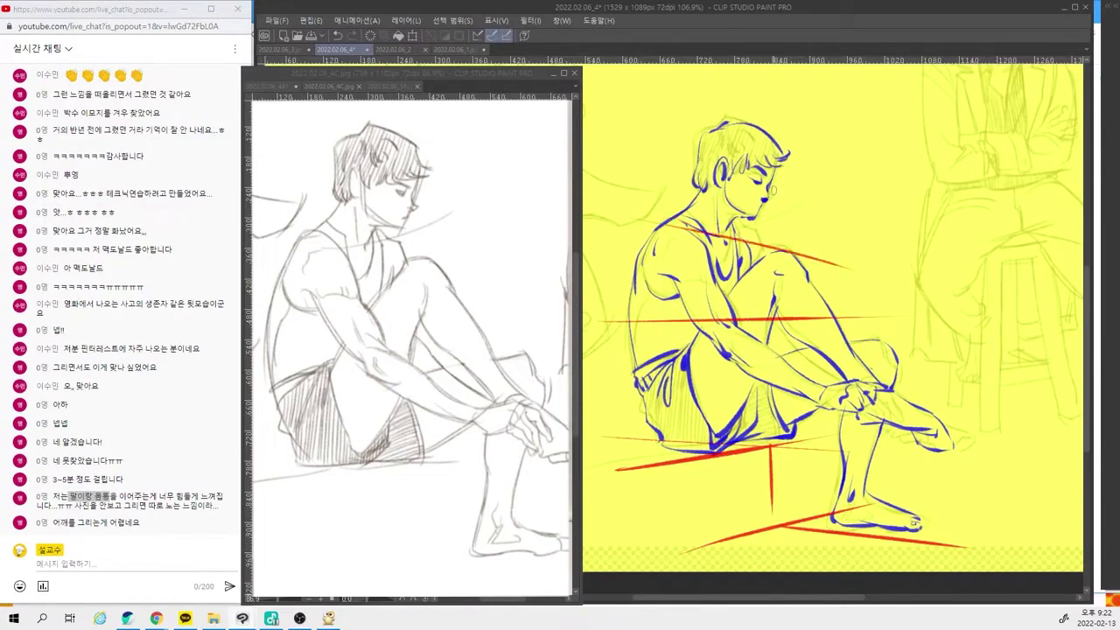
{"action": "left_click_drag", "start_coordinate": [665, 144], "coordinate": [714, 165]}
{"action": "mouse_move", "coordinate": [803, 96]}
{"action": "left_mouse_down"}
{"action": "mouse_move", "coordinate": [823, 124]}
{"action": "mouse_move", "coordinate": [831, 102]}
{"action": "mouse_move", "coordinate": [843, 105]}
{"action": "mouse_move", "coordinate": [814, 160]}
{"action": "mouse_move", "coordinate": [826, 145]}
{"action": "mouse_move", "coordinate": [839, 159]}
{"action": "mouse_move", "coordinate": [845, 136]}
{"action": "mouse_move", "coordinate": [853, 173]}
{"action": "left_mouse_up"}
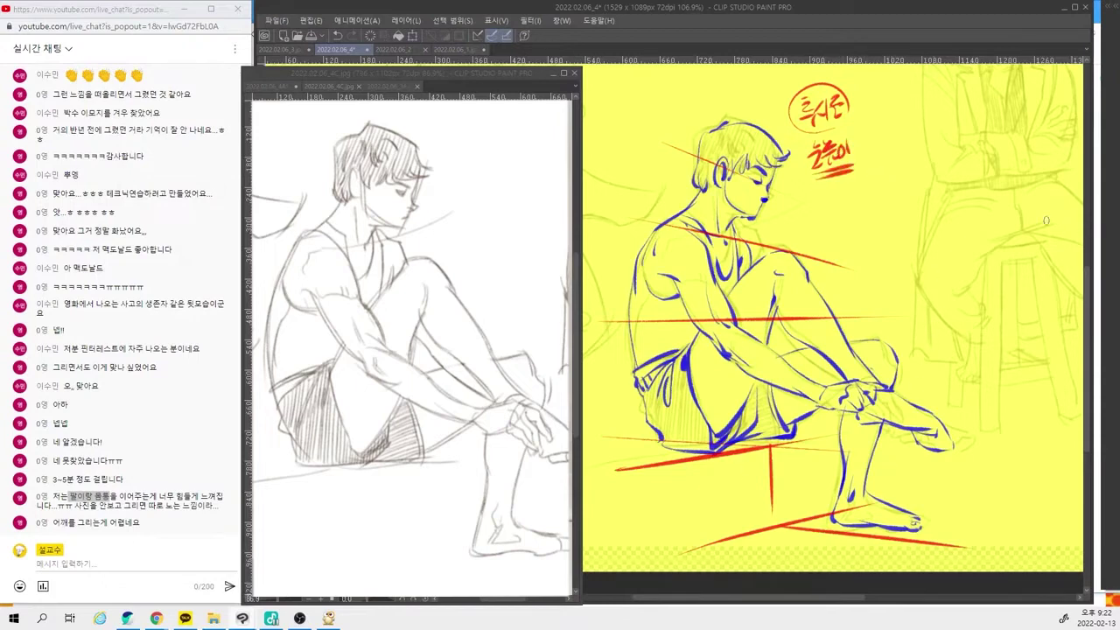
Step: Put away the floating reference sketch window and compare the traced figure with and without the red annotations
{"action": "left_click", "coordinate": [554, 76]}
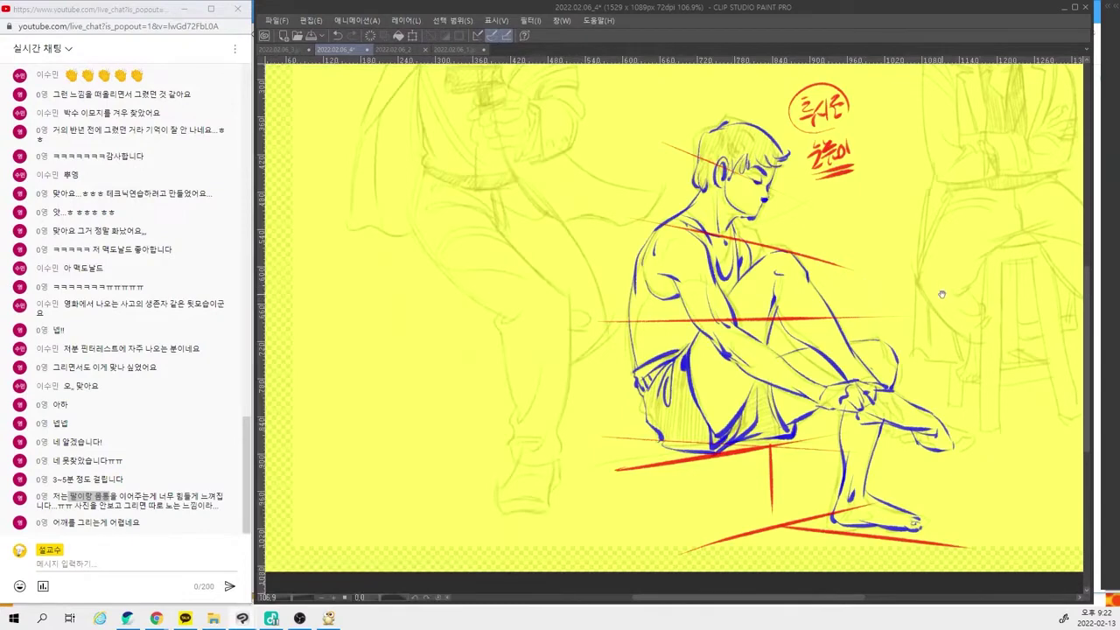
{"action": "left_click_drag", "start_coordinate": [942, 295], "coordinate": [883, 293]}
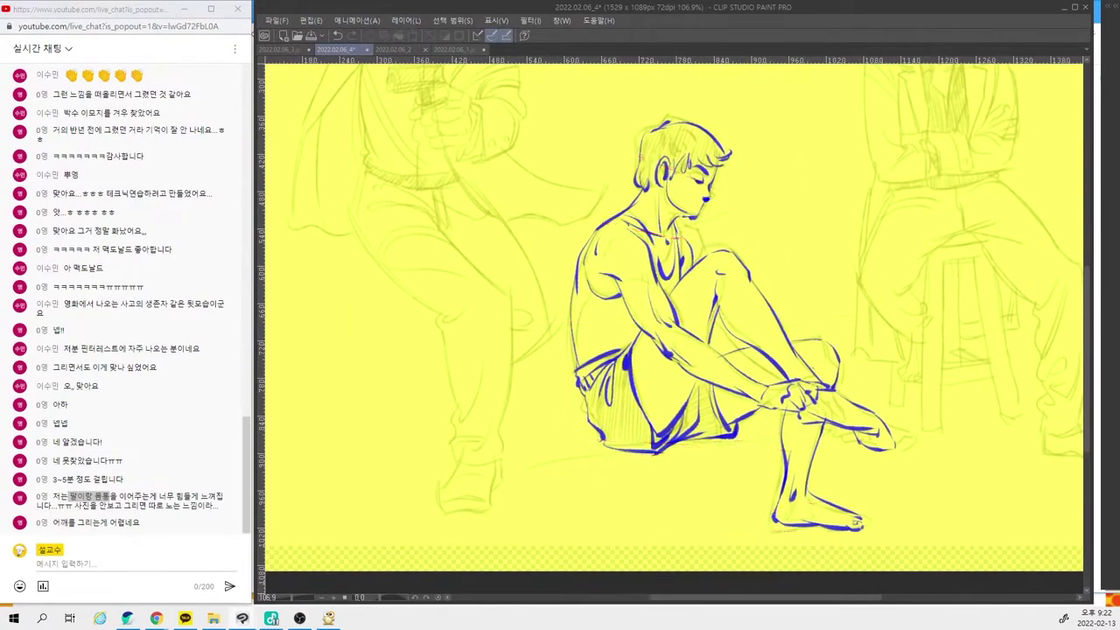
{"action": "key", "text": "ctrl+y"}
{"action": "key", "text": "ctrl+z"}
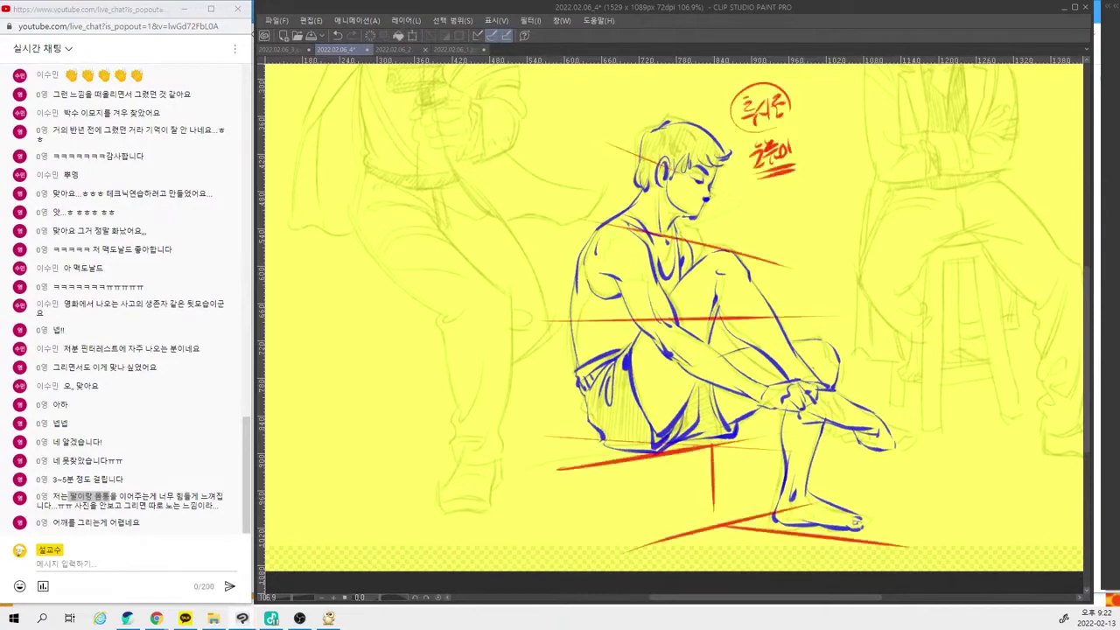
{"action": "key", "text": "ctrl+y"}
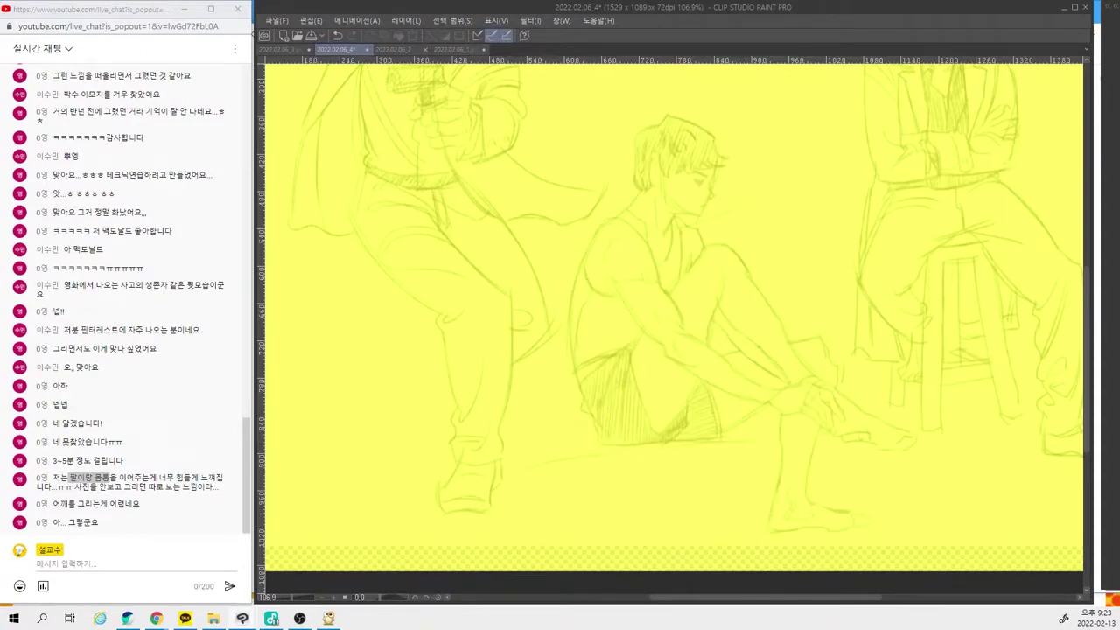
Step: On a new layer over the bare sketch, circle the man's far shoulder and both knees in red
{"action": "key", "text": "ctrl+shift+n"}
{"action": "mouse_move", "coordinate": [700, 243]}
{"action": "left_mouse_down"}
{"action": "mouse_move", "coordinate": [688, 261]}
{"action": "mouse_move", "coordinate": [713, 256]}
{"action": "left_mouse_up"}
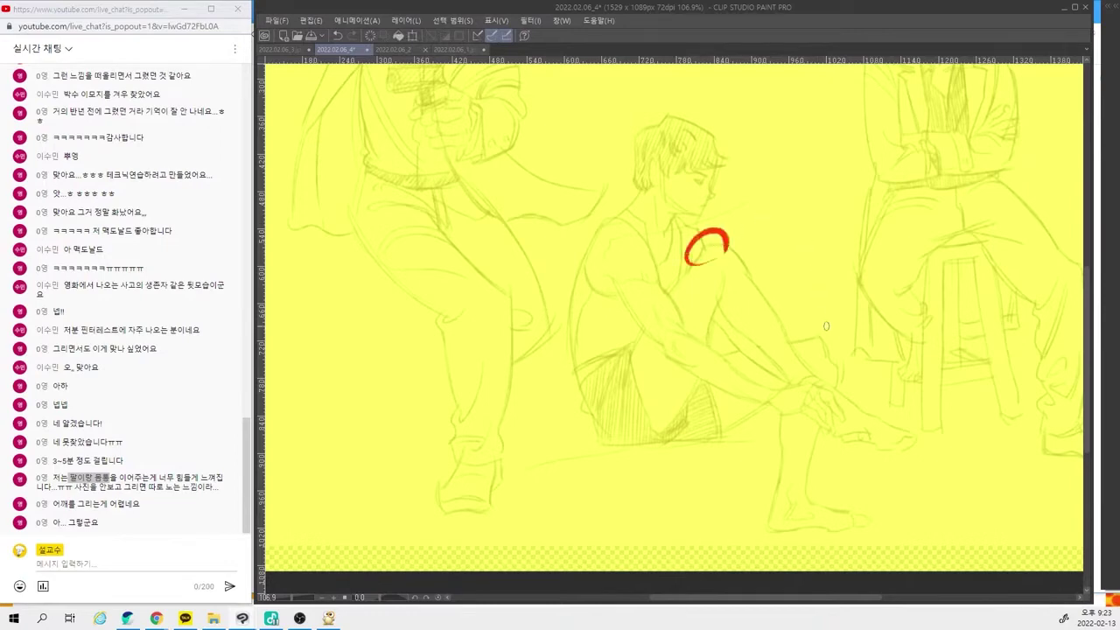
{"action": "left_click_drag", "start_coordinate": [801, 352], "coordinate": [839, 353]}
{"action": "key", "text": "ctrl+z"}
{"action": "key", "text": "ctrl+z"}
{"action": "mouse_move", "coordinate": [830, 361]}
{"action": "left_mouse_down"}
{"action": "mouse_move", "coordinate": [830, 320]}
{"action": "mouse_move", "coordinate": [821, 360]}
{"action": "left_mouse_up"}
{"action": "mouse_move", "coordinate": [700, 251]}
{"action": "left_mouse_down"}
{"action": "mouse_move", "coordinate": [728, 265]}
{"action": "mouse_move", "coordinate": [707, 273]}
{"action": "mouse_move", "coordinate": [702, 218]}
{"action": "mouse_move", "coordinate": [707, 245]}
{"action": "left_mouse_up"}
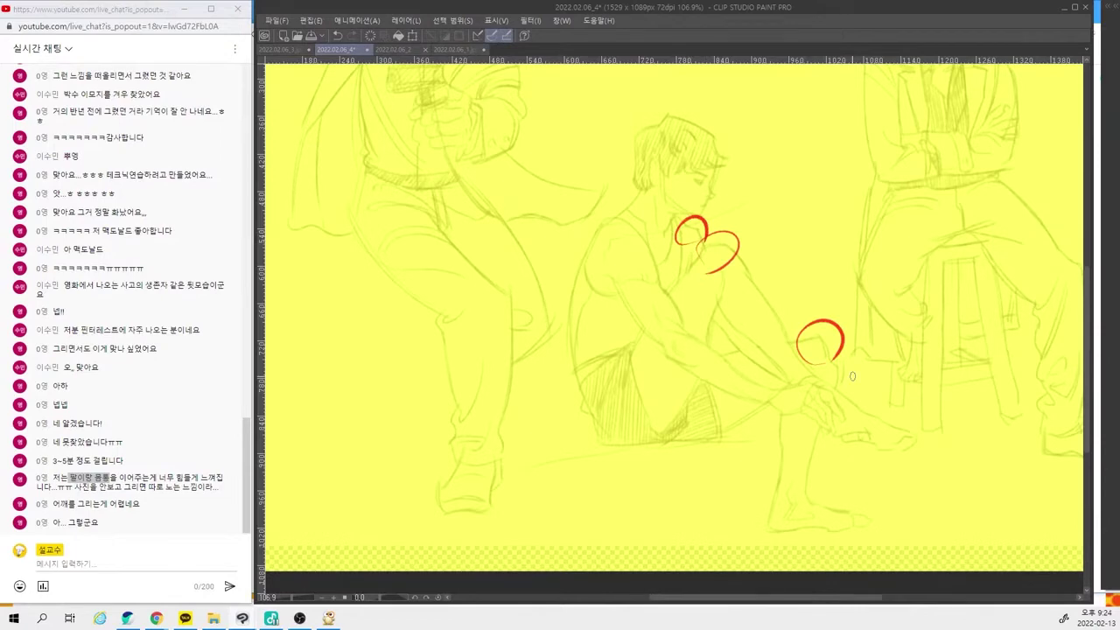
Step: Circle the near elbow and the clasped hands in red
{"action": "left_click_drag", "start_coordinate": [663, 367], "coordinate": [671, 378]}
{"action": "left_click_drag", "start_coordinate": [812, 435], "coordinate": [843, 409]}
{"action": "key", "text": "ctrl+z"}
Step: Replace the crescent around the back with a red curve following the back's contour down to the seat
{"action": "mouse_move", "coordinate": [599, 441]}
{"action": "left_mouse_down"}
{"action": "mouse_move", "coordinate": [614, 219]}
{"action": "mouse_move", "coordinate": [604, 444]}
{"action": "left_mouse_up"}
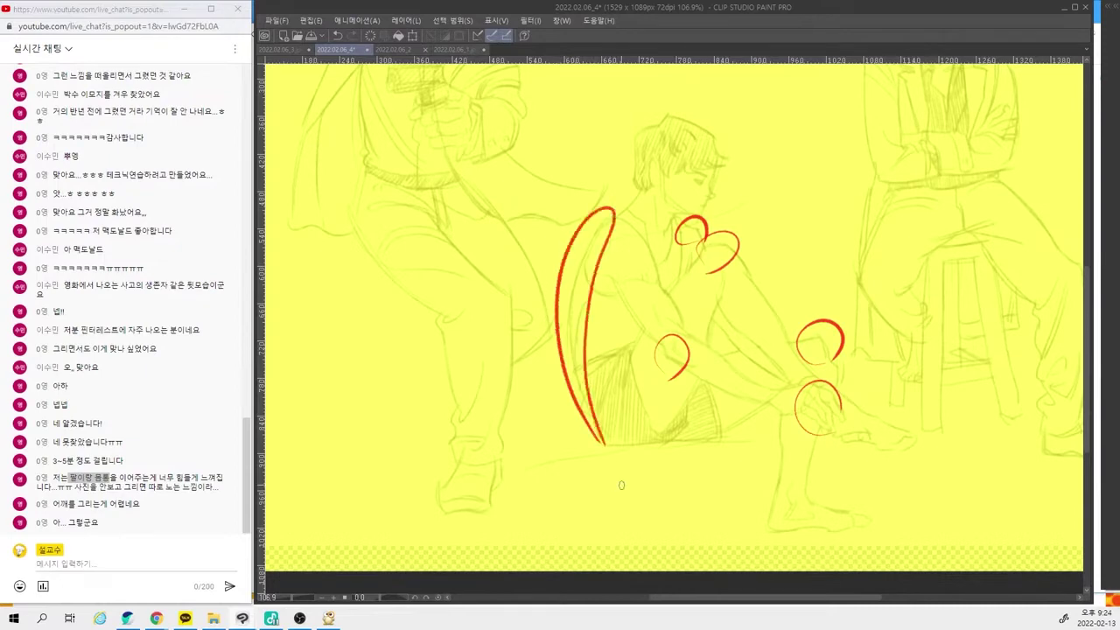
{"action": "key", "text": "ctrl+z"}
{"action": "key", "text": "ctrl+z"}
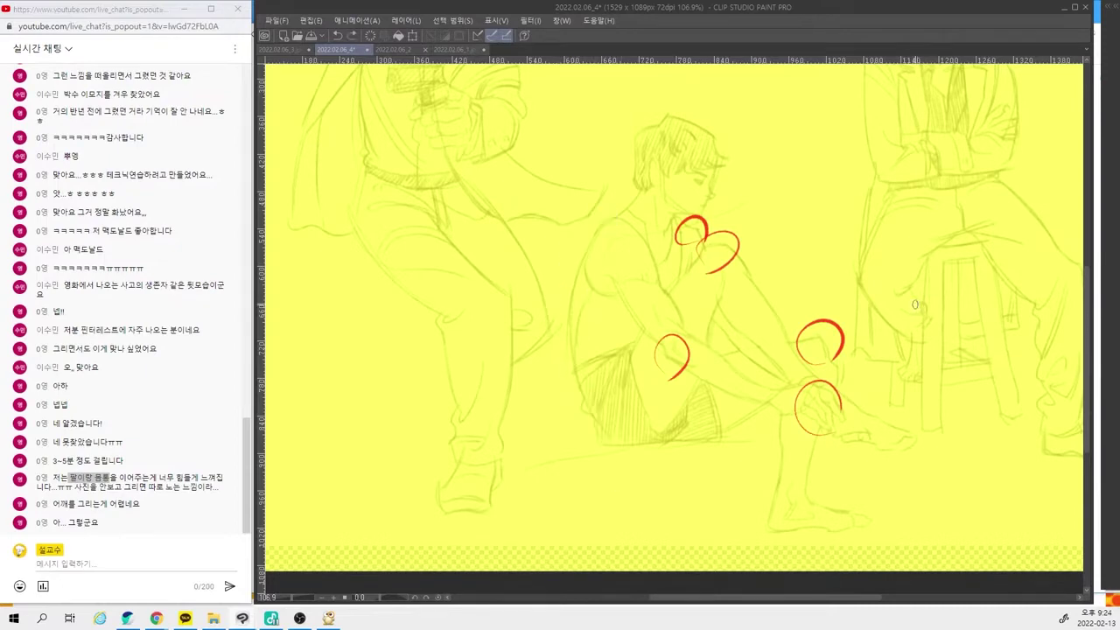
{"action": "left_click_drag", "start_coordinate": [602, 230], "coordinate": [578, 430]}
{"action": "key", "text": "ctrl+z"}
{"action": "mouse_move", "coordinate": [604, 224]}
{"action": "left_mouse_down"}
{"action": "mouse_move", "coordinate": [569, 319]}
{"action": "mouse_move", "coordinate": [591, 427]}
{"action": "mouse_move", "coordinate": [632, 447]}
{"action": "left_mouse_up"}
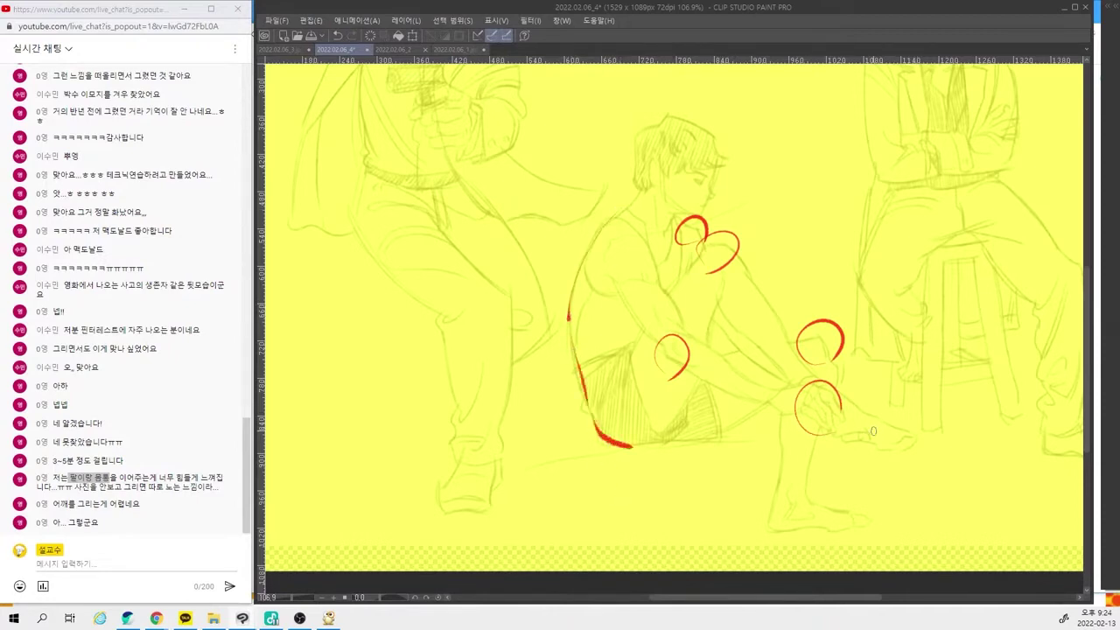
Step: Mark the mid-back and hip on the man's back contour with red ticks and draw the neck-to-shoulder slope in red
{"action": "left_click_drag", "start_coordinate": [548, 309], "coordinate": [575, 315]}
{"action": "left_click_drag", "start_coordinate": [586, 423], "coordinate": [600, 412]}
{"action": "mouse_move", "coordinate": [642, 184]}
{"action": "left_mouse_down"}
{"action": "mouse_move", "coordinate": [610, 218]}
{"action": "mouse_move", "coordinate": [620, 219]}
{"action": "left_mouse_up"}
{"action": "left_click_drag", "start_coordinate": [551, 316], "coordinate": [570, 317]}
Step: Draw red contour strokes along both edges of the near upper arm and forearm down to the wrist
{"action": "mouse_move", "coordinate": [624, 228]}
{"action": "left_mouse_down"}
{"action": "mouse_move", "coordinate": [649, 237]}
{"action": "mouse_move", "coordinate": [657, 276]}
{"action": "mouse_move", "coordinate": [621, 281]}
{"action": "mouse_move", "coordinate": [651, 331]}
{"action": "left_mouse_up"}
{"action": "mouse_move", "coordinate": [652, 266]}
{"action": "left_mouse_down"}
{"action": "mouse_move", "coordinate": [683, 336]}
{"action": "mouse_move", "coordinate": [677, 352]}
{"action": "mouse_move", "coordinate": [652, 331]}
{"action": "mouse_move", "coordinate": [670, 356]}
{"action": "left_mouse_up"}
{"action": "left_click_drag", "start_coordinate": [669, 306], "coordinate": [788, 398]}
{"action": "left_click_drag", "start_coordinate": [687, 366], "coordinate": [770, 401]}
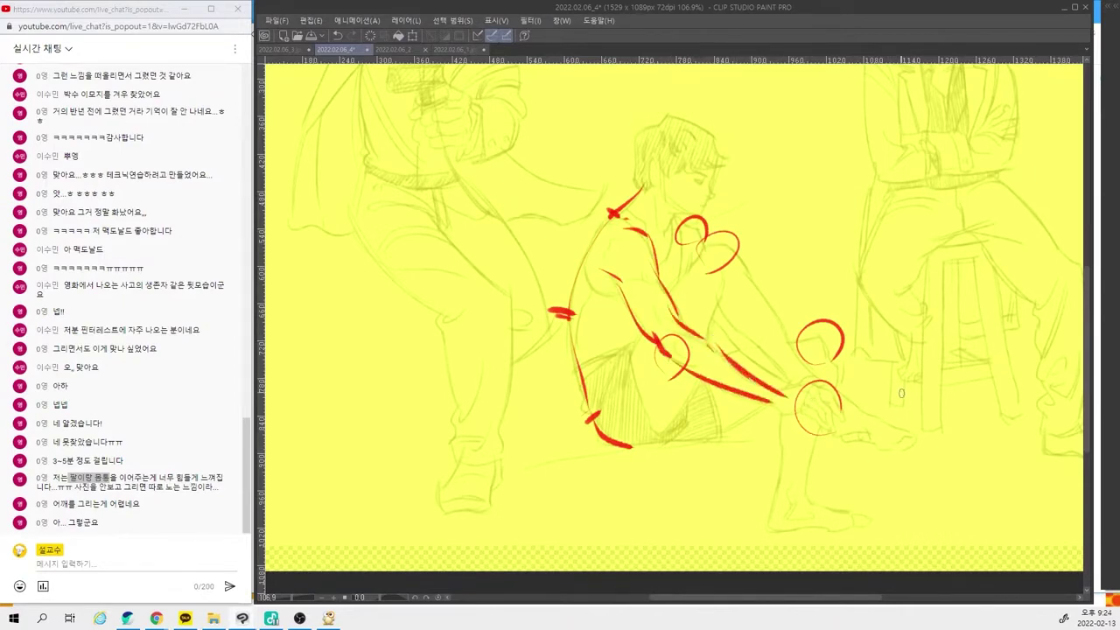
Step: Draw blue flow lines over both bent legs, running along each thigh, over the knee and down the shin
{"action": "left_click_drag", "start_coordinate": [621, 376], "coordinate": [725, 235]}
{"action": "key", "text": "ctrl+z"}
{"action": "left_click_drag", "start_coordinate": [614, 396], "coordinate": [725, 237]}
{"action": "key", "text": "ctrl+z"}
{"action": "mouse_move", "coordinate": [632, 343]}
{"action": "left_mouse_down"}
{"action": "mouse_move", "coordinate": [725, 248]}
{"action": "mouse_move", "coordinate": [830, 381]}
{"action": "left_mouse_up"}
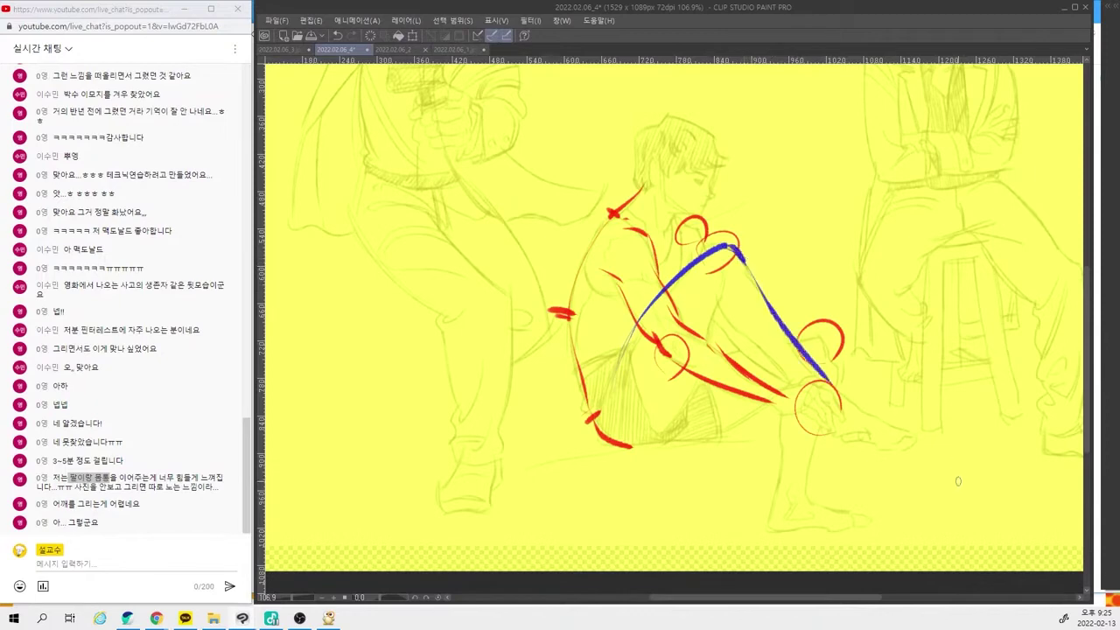
{"action": "mouse_move", "coordinate": [691, 366]}
{"action": "left_mouse_down"}
{"action": "mouse_move", "coordinate": [843, 338]}
{"action": "mouse_move", "coordinate": [809, 490]}
{"action": "left_mouse_up"}
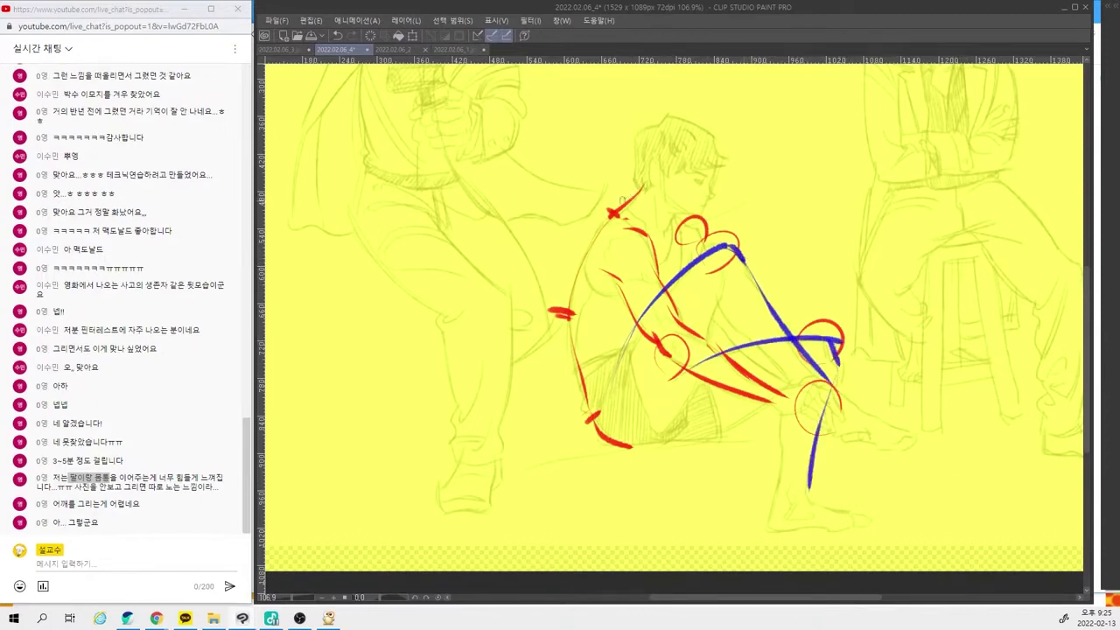
Step: Compare the bare sketch with the blue traced figure, with and without the red perspective guides
{"action": "left_click_drag", "start_coordinate": [621, 199], "coordinate": [566, 309]}
{"action": "key", "text": "ctrl+comma"}
{"action": "key", "text": "ctrl+comma"}
{"action": "key", "text": "ctrl+comma"}
{"action": "key", "text": "ctrl+comma"}
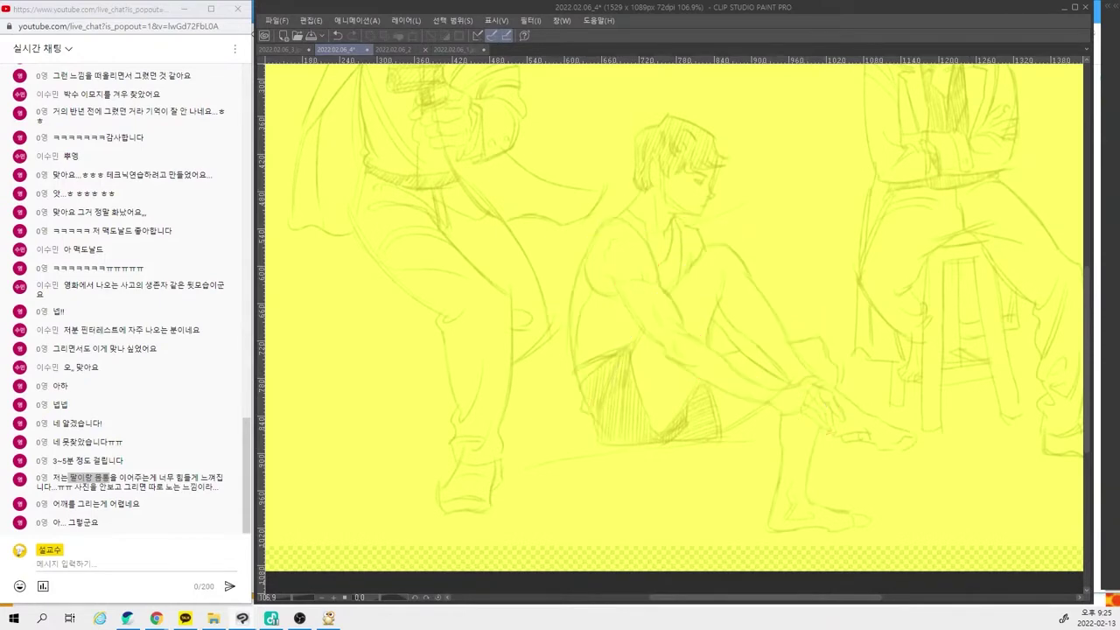
{"action": "key", "text": "ctrl+comma"}
{"action": "key", "text": "ctrl+comma"}
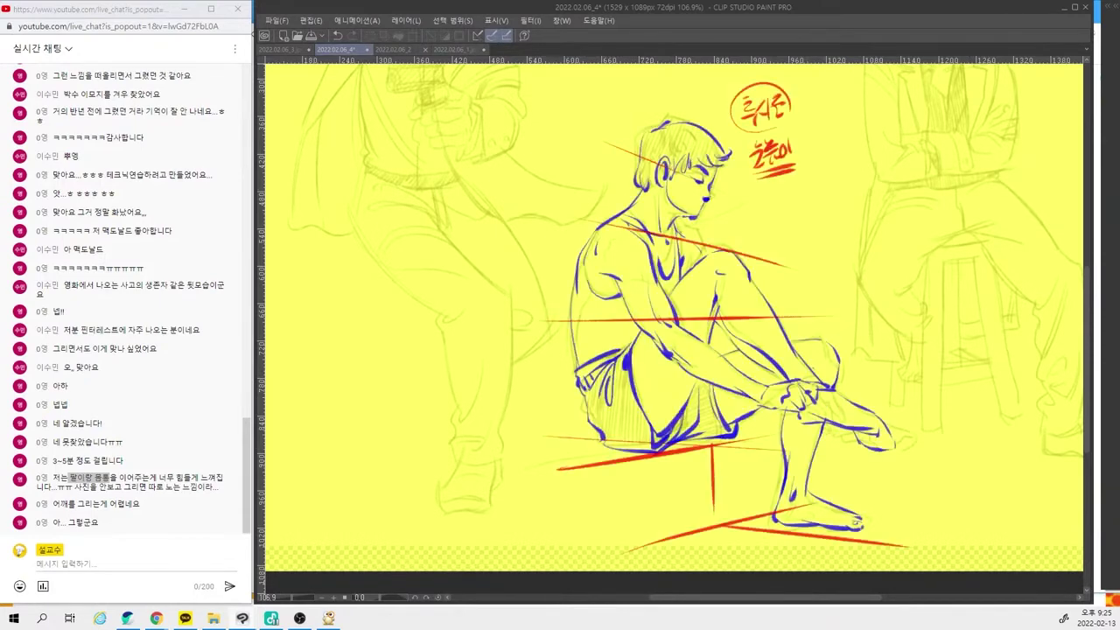
{"action": "key", "text": "ctrl+comma"}
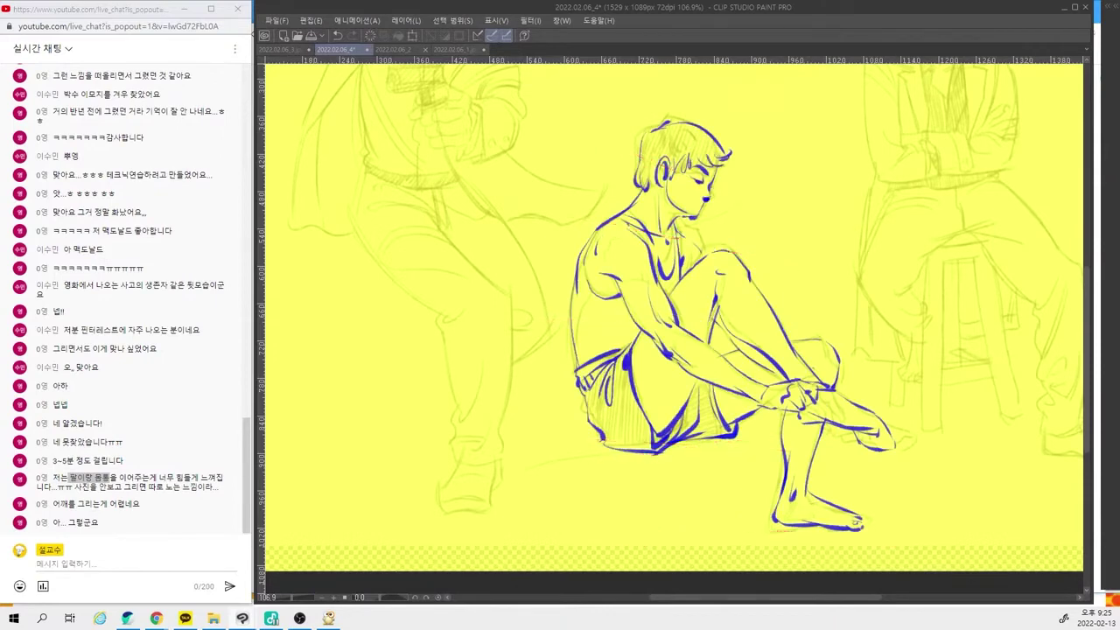
{"action": "key", "text": "ctrl+comma"}
{"action": "key", "text": "ctrl+comma"}
{"action": "key", "text": "ctrl+comma"}
{"action": "key", "text": "ctrl+comma"}
Step: Place red marks on the traced figure along both edges of the near arm, on the calf and on the back of the shoulder
{"action": "left_click", "coordinate": [646, 245]}
{"action": "left_click", "coordinate": [634, 324]}
{"action": "left_click", "coordinate": [675, 310]}
{"action": "left_click", "coordinate": [667, 353]}
{"action": "left_click", "coordinate": [707, 340]}
{"action": "left_click", "coordinate": [689, 378]}
{"action": "left_click", "coordinate": [730, 335]}
{"action": "left_click", "coordinate": [575, 259]}
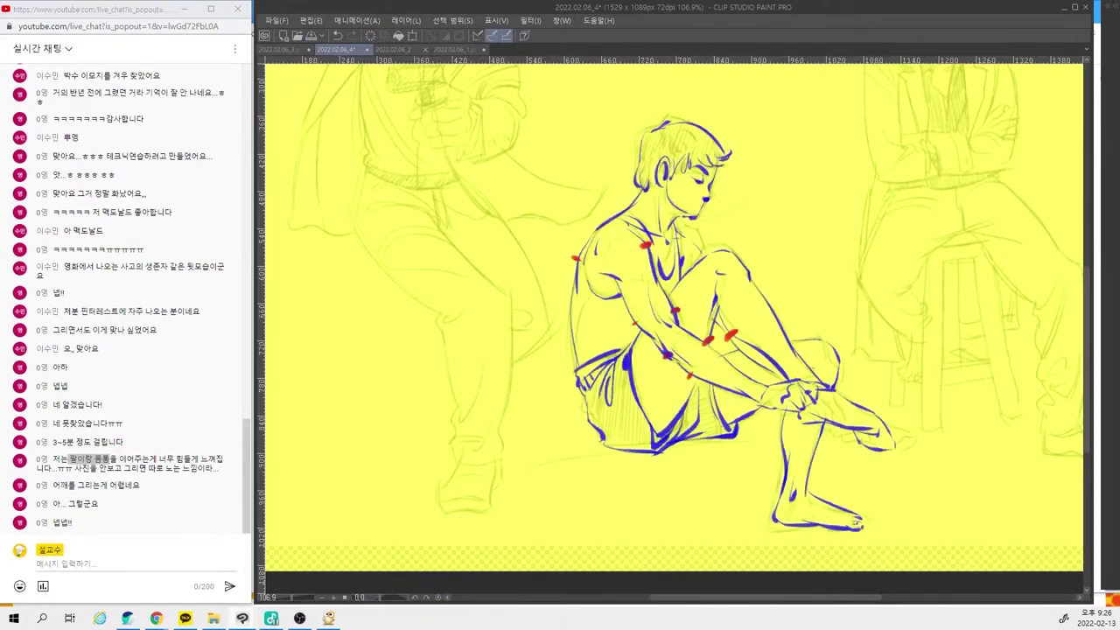
Step: Compare the red-marked traced figure with the bare sketch
{"action": "key", "text": "ctrl+z"}
{"action": "key", "text": "ctrl+y"}
{"action": "key", "text": "ctrl+z"}
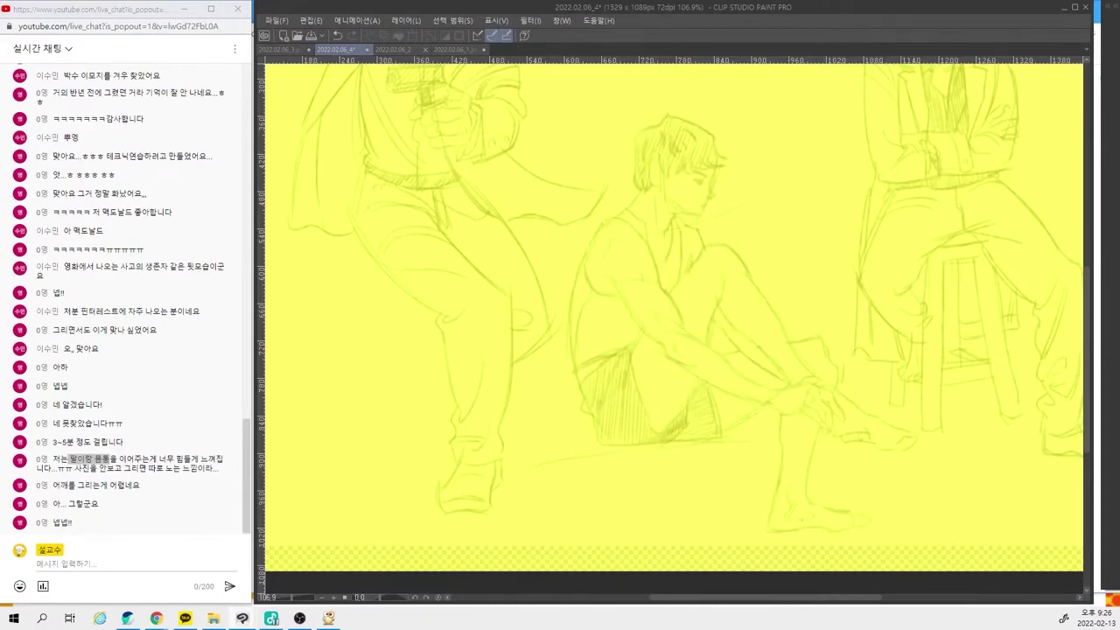
{"action": "key", "text": "ctrl+y"}
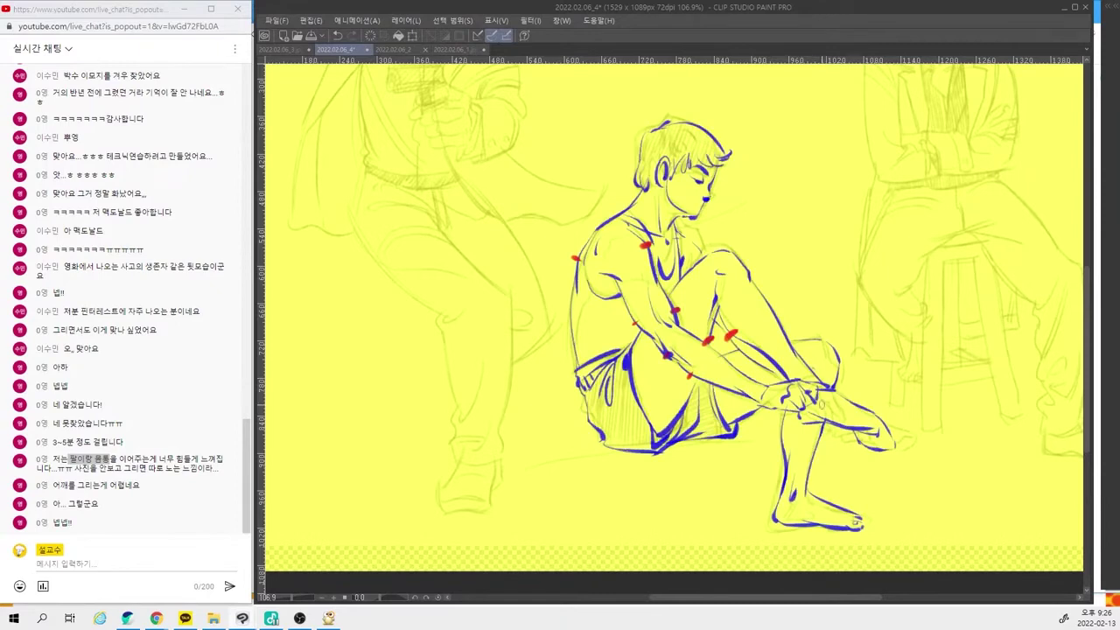
Step: Draw red lines along the crossed foot's upper and lower edges and a curved downward arrow beyond the toes
{"action": "left_click_drag", "start_coordinate": [790, 402], "coordinate": [880, 434]}
{"action": "key", "text": "ctrl+z"}
{"action": "key", "text": "ctrl+z"}
{"action": "left_click_drag", "start_coordinate": [799, 410], "coordinate": [854, 429]}
{"action": "key", "text": "ctrl+z"}
{"action": "mouse_move", "coordinate": [828, 387]}
{"action": "left_mouse_down"}
{"action": "mouse_move", "coordinate": [813, 382]}
{"action": "mouse_move", "coordinate": [798, 422]}
{"action": "mouse_move", "coordinate": [878, 418]}
{"action": "left_mouse_up"}
{"action": "mouse_move", "coordinate": [799, 422]}
{"action": "left_mouse_down"}
{"action": "mouse_move", "coordinate": [879, 428]}
{"action": "mouse_move", "coordinate": [907, 467]}
{"action": "mouse_move", "coordinate": [918, 454]}
{"action": "left_mouse_up"}
{"action": "key", "text": "ctrl+z"}
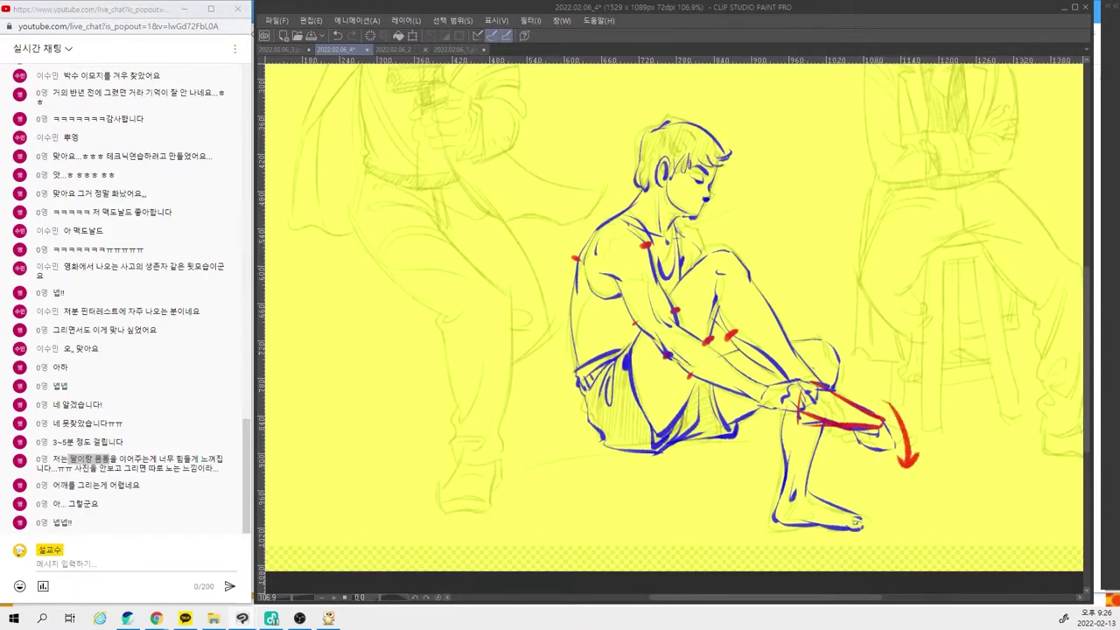
Step: Clear the red arm marks and foot lines from the traced figure
{"action": "key", "text": "v"}
{"action": "key", "text": "v"}
{"action": "key", "text": "v"}
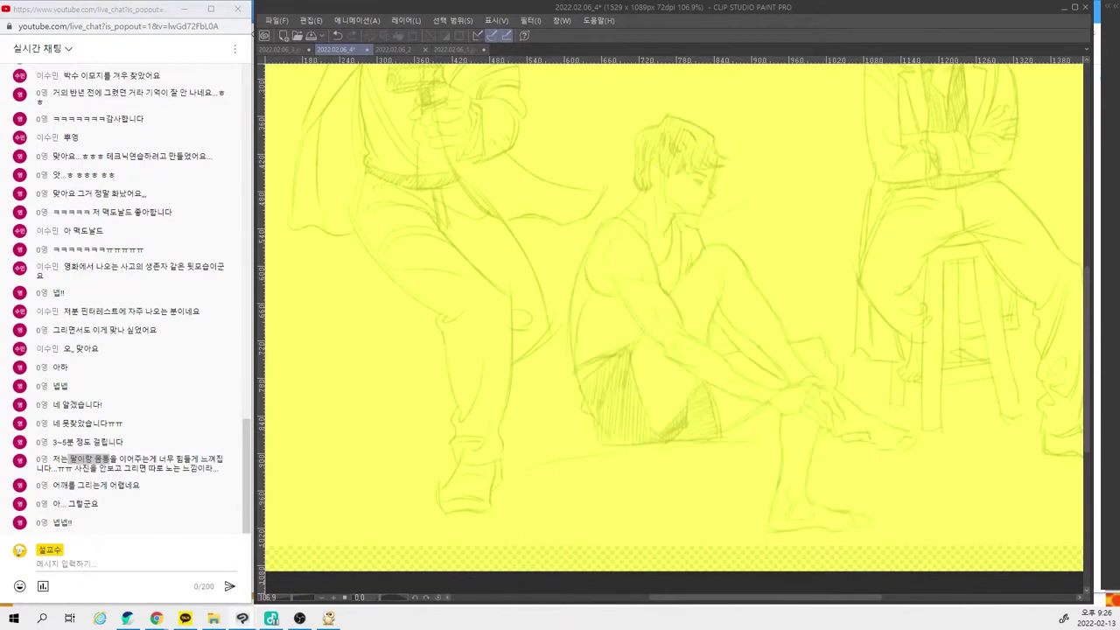
{"action": "key", "text": "v"}
{"action": "key", "text": "v"}
{"action": "key", "text": "Delete"}
{"action": "key", "text": "v"}
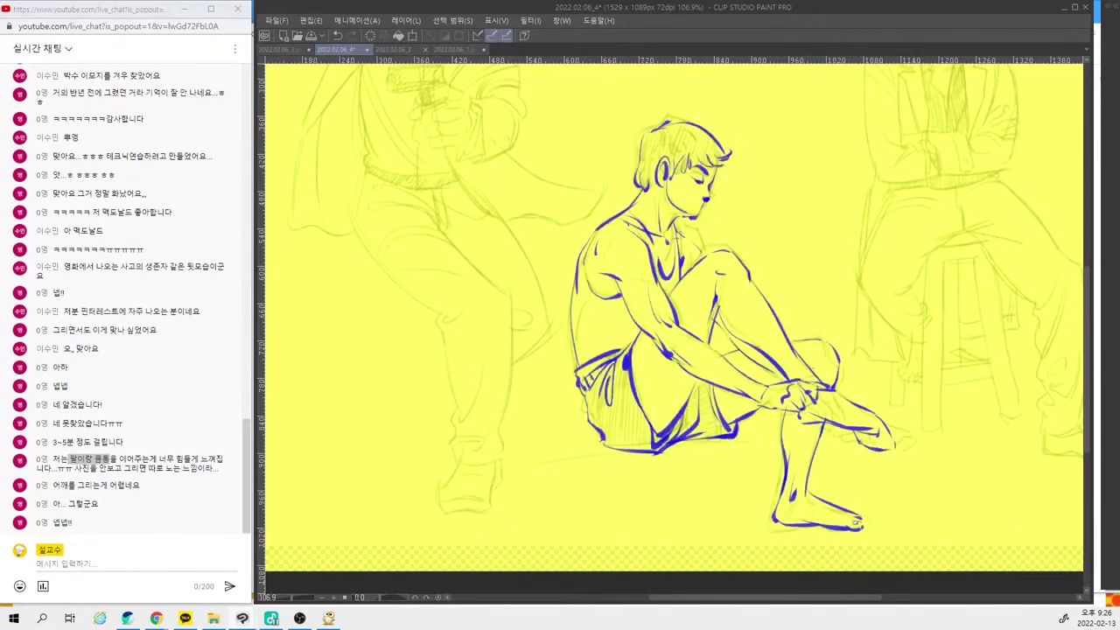
Step: Compare the unmarked blue tracing with the bare sketch by repeatedly switching between them
{"action": "key", "text": "v"}
{"action": "key", "text": "v"}
{"action": "key", "text": "v"}
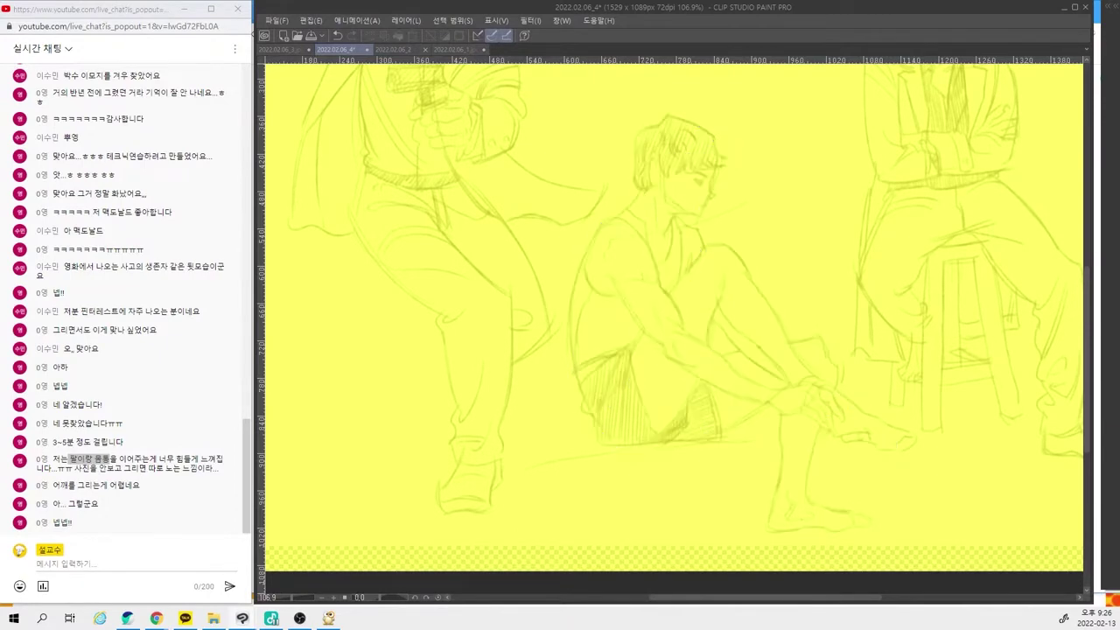
{"action": "key", "text": "v"}
{"action": "key", "text": "v"}
{"action": "key", "text": "v"}
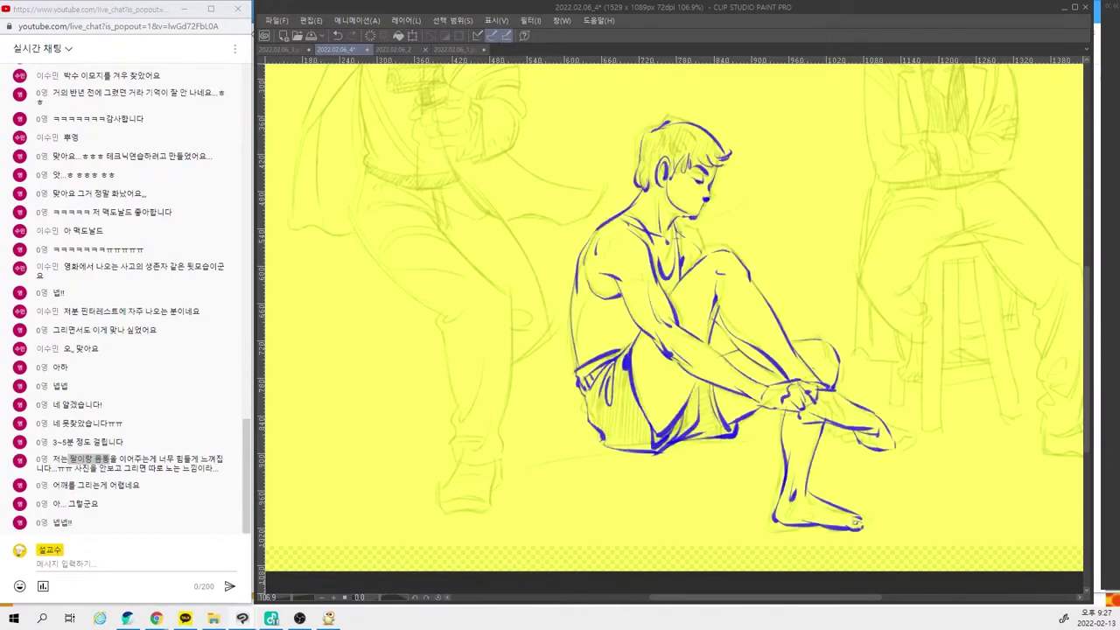
{"action": "key", "text": "v"}
{"action": "key", "text": "v"}
{"action": "key", "text": "v"}
{"action": "key", "text": "v"}
{"action": "key", "text": "v"}
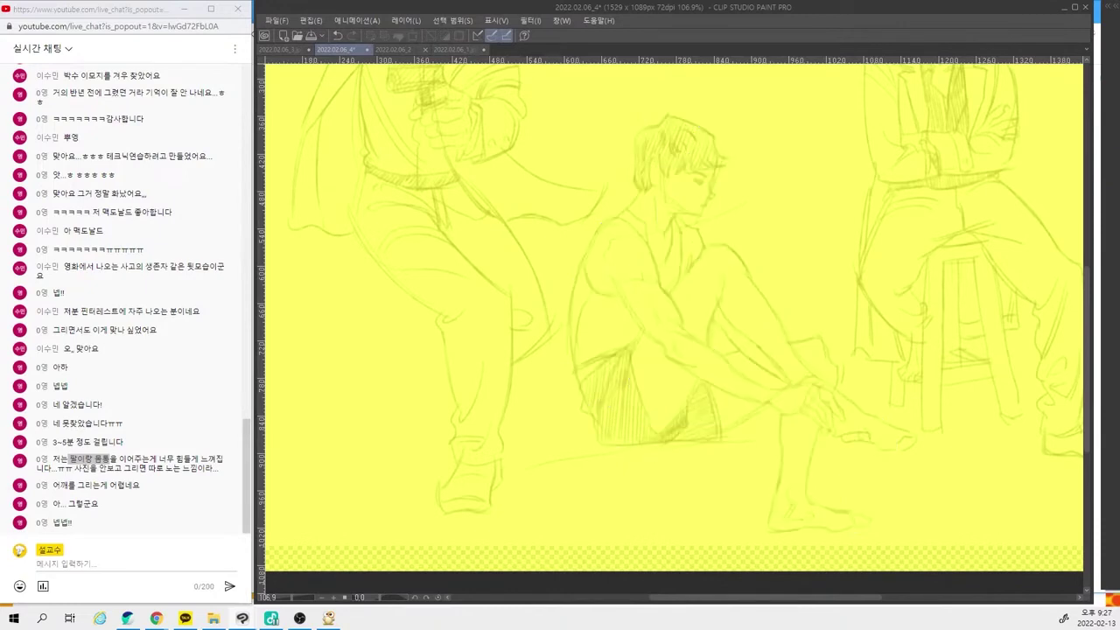
{"action": "key", "text": "v"}
{"action": "key", "text": "v"}
{"action": "key", "text": "v"}
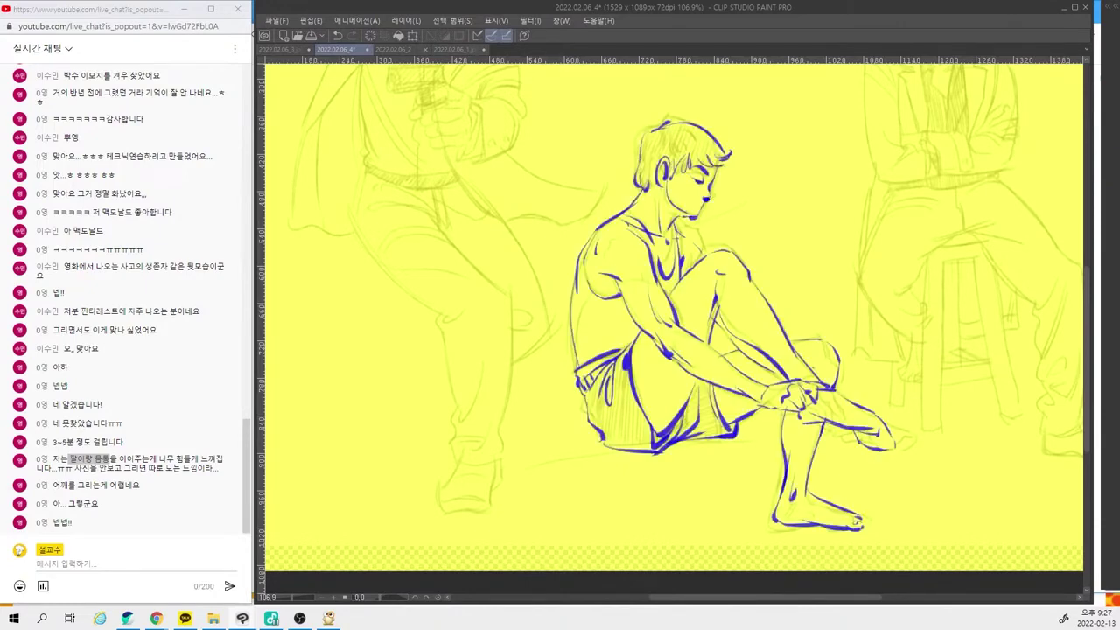
Step: Show the red perspective guides, circle the clasped hands in red and draw a short red gaze arrow from the face to the knee
{"action": "key", "text": "v"}
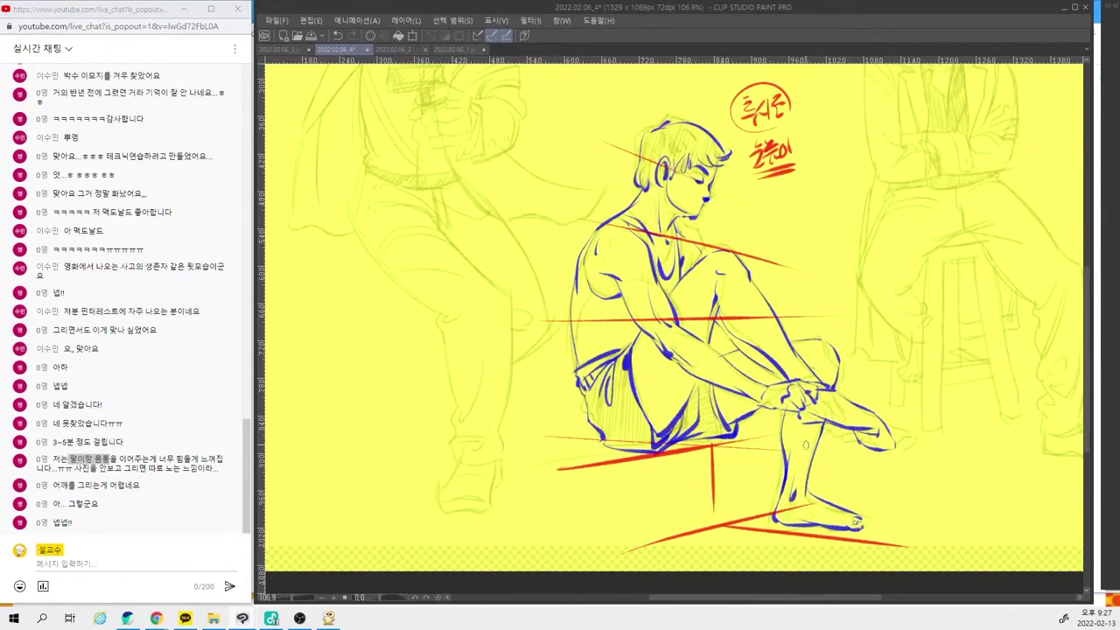
{"action": "mouse_move", "coordinate": [785, 421]}
{"action": "left_mouse_down"}
{"action": "mouse_move", "coordinate": [827, 438]}
{"action": "mouse_move", "coordinate": [788, 416]}
{"action": "left_mouse_up"}
{"action": "left_click_drag", "start_coordinate": [711, 207], "coordinate": [786, 311]}
{"action": "key", "text": "ctrl+z"}
{"action": "key", "text": "ctrl+z"}
{"action": "key", "text": "ctrl+z"}
{"action": "key", "text": "ctrl+z"}
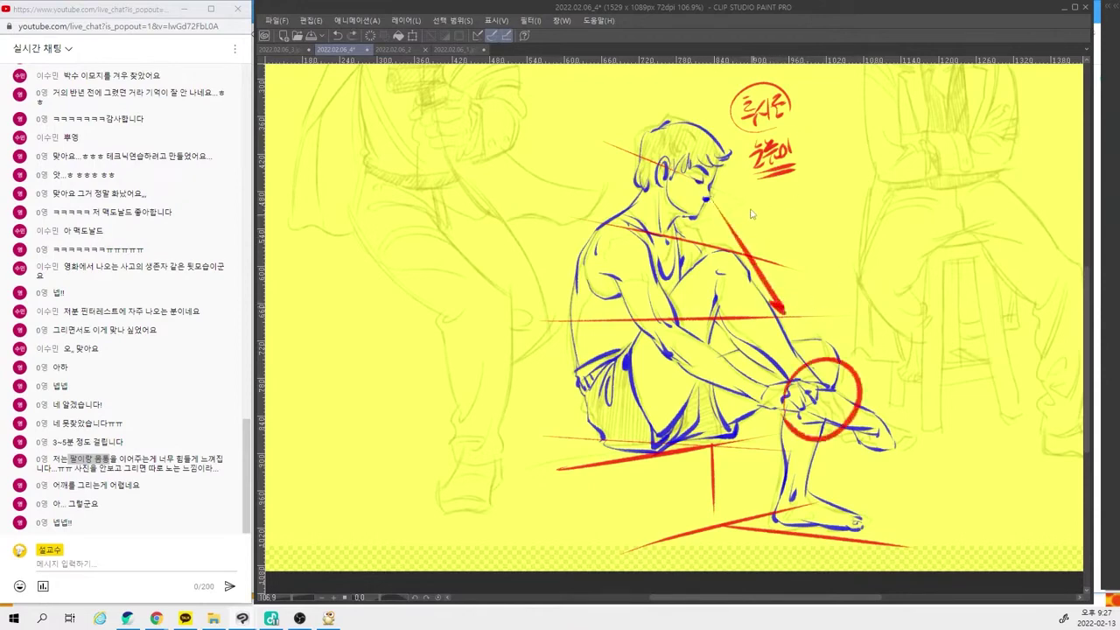
{"action": "left_click_drag", "start_coordinate": [714, 207], "coordinate": [741, 255]}
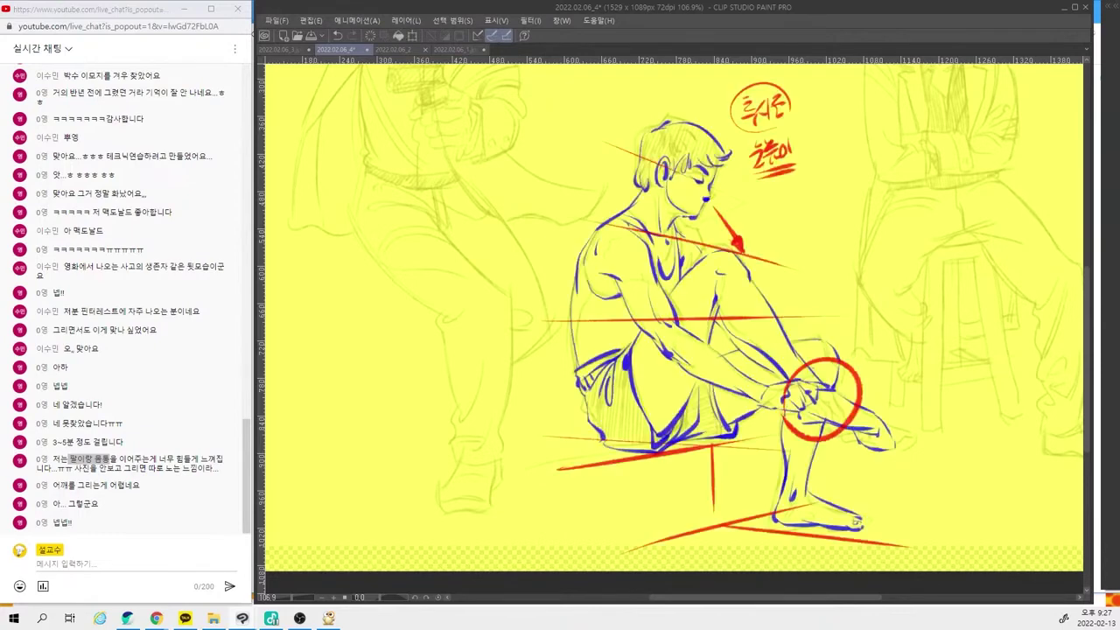
Step: Compare the bare sketch with the traced figure carrying the guides, hand circle and gaze arrow
{"action": "key", "text": "Delete"}
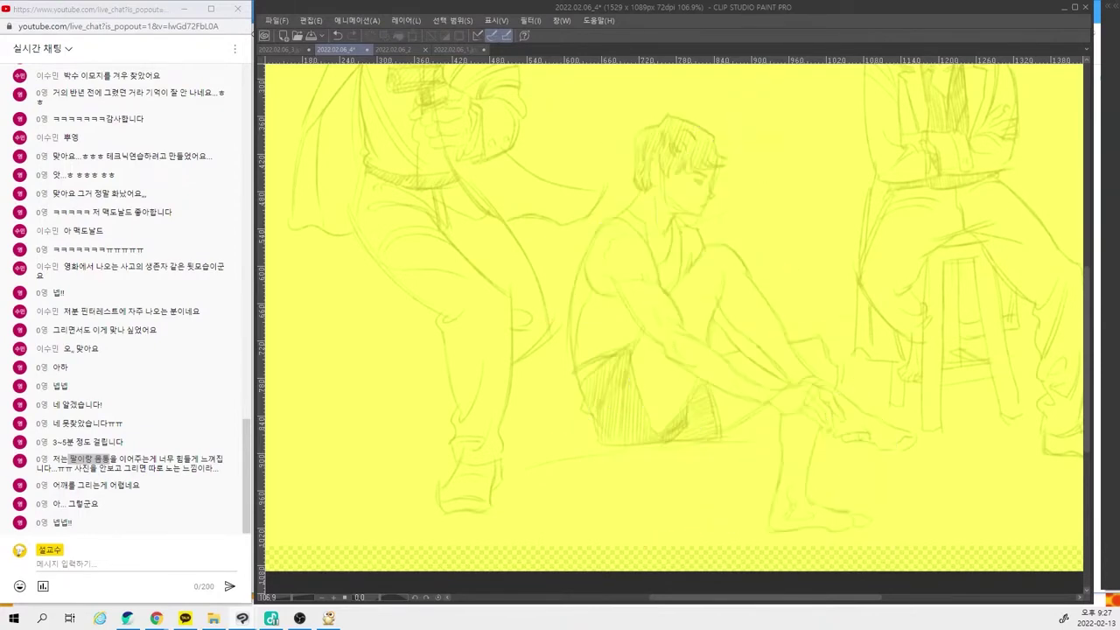
{"action": "key", "text": "ctrl+z"}
{"action": "key", "text": "ctrl+y"}
{"action": "key", "text": "ctrl+z"}
{"action": "key", "text": "ctrl+y"}
{"action": "key", "text": "ctrl+z"}
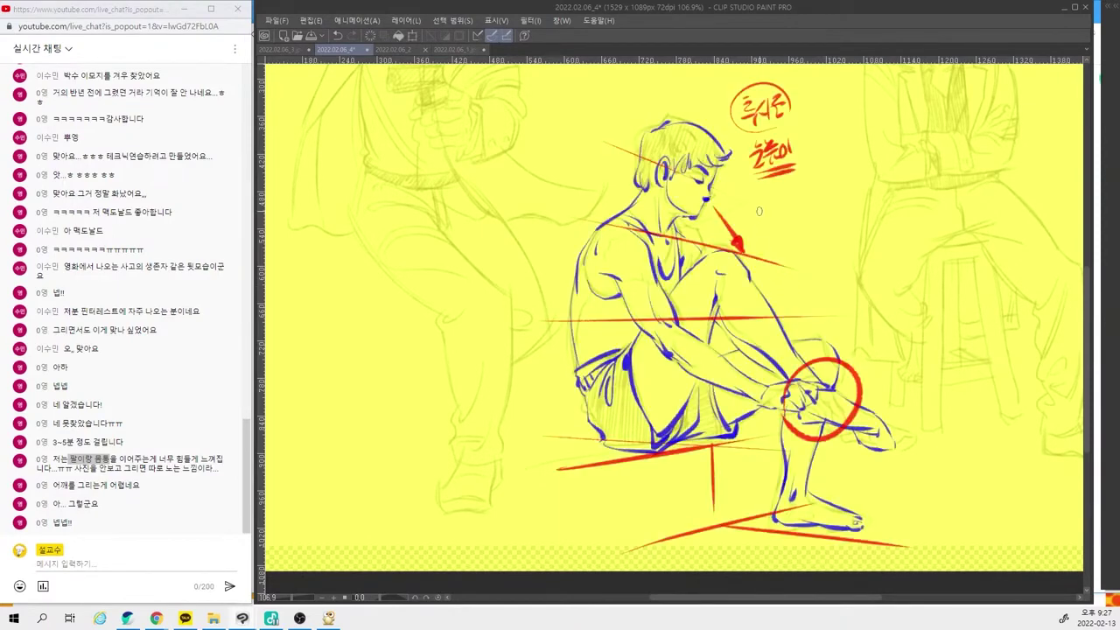
{"action": "key", "text": "ctrl+y"}
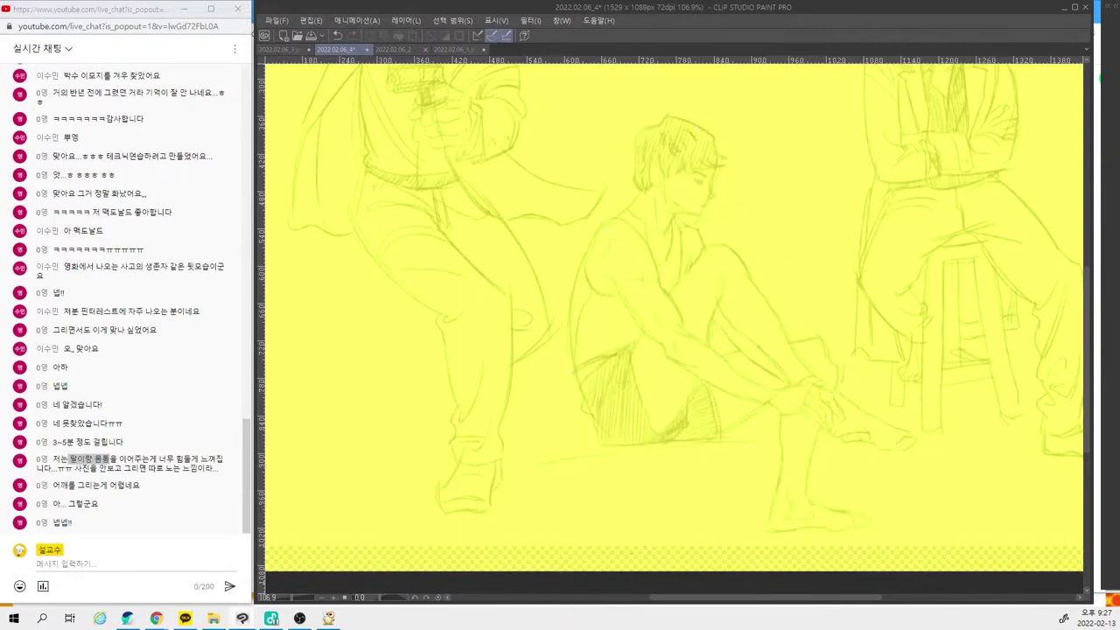
{"action": "key", "text": "ctrl+z"}
{"action": "key", "text": "ctrl+y"}
{"action": "key", "text": "ctrl+z"}
{"action": "key", "text": "ctrl+y"}
{"action": "key", "text": "ctrl+z"}
{"action": "key", "text": "ctrl+y"}
{"action": "key", "text": "ctrl+z"}
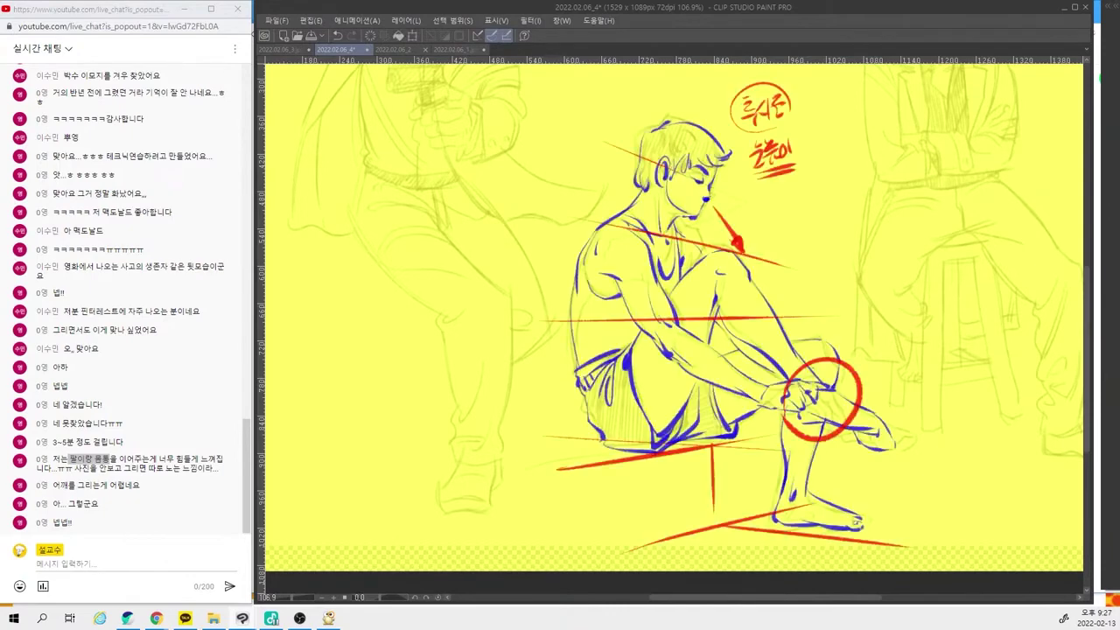
{"action": "key", "text": "ctrl+y"}
{"action": "key", "text": "ctrl+z"}
{"action": "key", "text": "ctrl+y"}
{"action": "key", "text": "ctrl+z"}
{"action": "key", "text": "ctrl+y"}
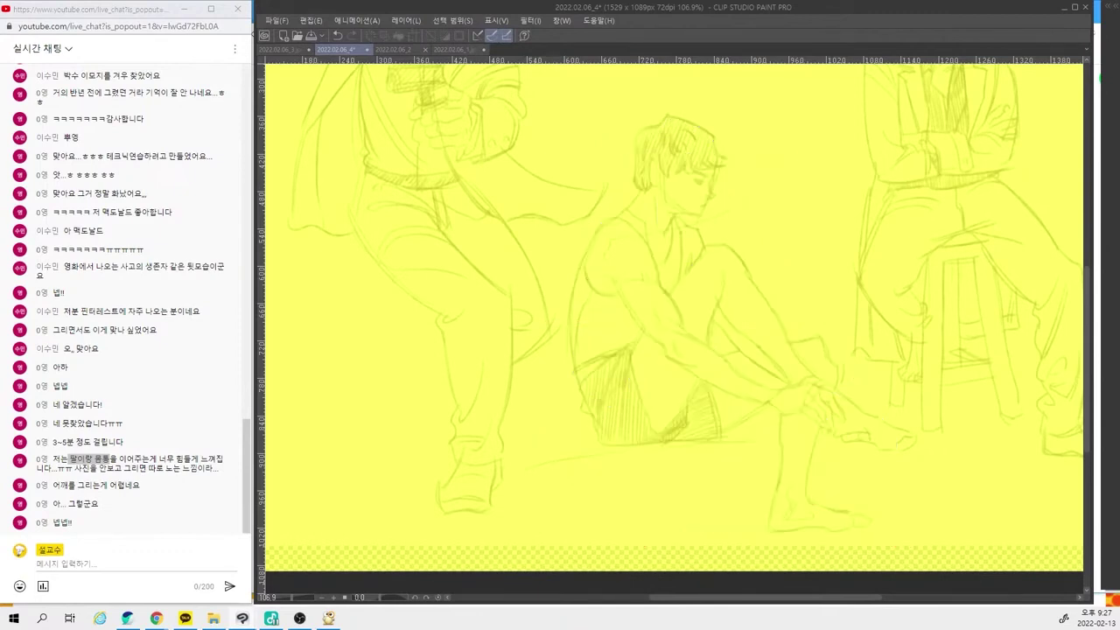
{"action": "key", "text": "ctrl+z"}
{"action": "key", "text": "ctrl+y"}
{"action": "key", "text": "ctrl+z"}
{"action": "key", "text": "ctrl+y"}
{"action": "key", "text": "ctrl+z"}
{"action": "key", "text": "ctrl+y"}
{"action": "key", "text": "ctrl+z"}
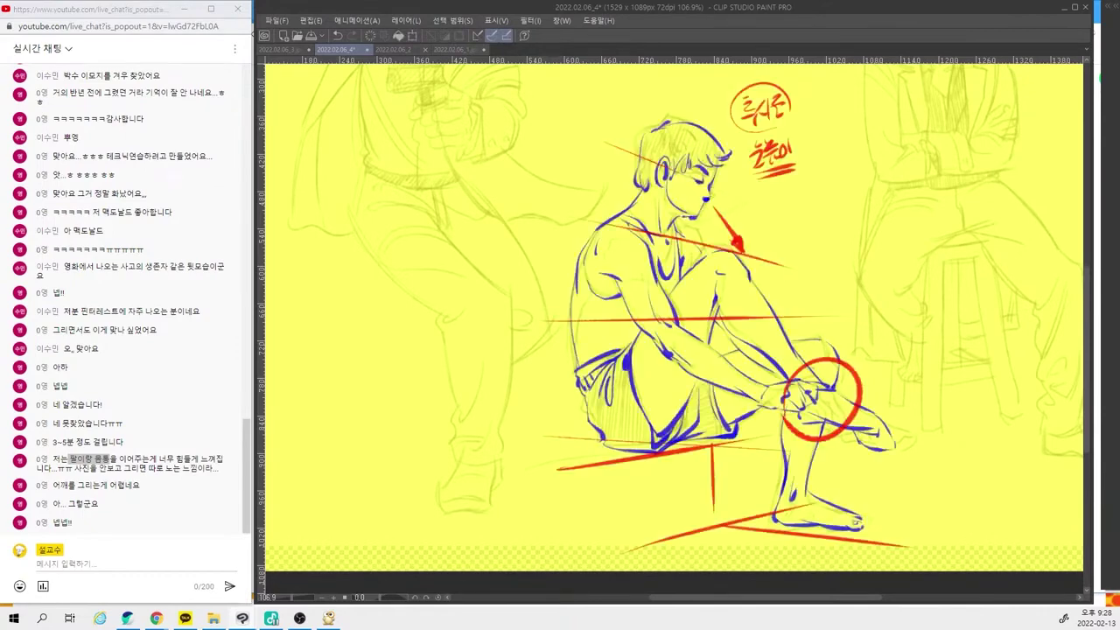
{"action": "key", "text": "ctrl+y"}
{"action": "key", "text": "ctrl+z"}
Step: Add red ticks across both edges of the near upper arm, elbow and forearm, and a red line under the crossed foot
{"action": "left_click_drag", "start_coordinate": [573, 255], "coordinate": [645, 253]}
{"action": "mouse_move", "coordinate": [632, 324]}
{"action": "left_mouse_down"}
{"action": "mouse_move", "coordinate": [673, 313]}
{"action": "mouse_move", "coordinate": [710, 348]}
{"action": "mouse_move", "coordinate": [695, 377]}
{"action": "left_mouse_up"}
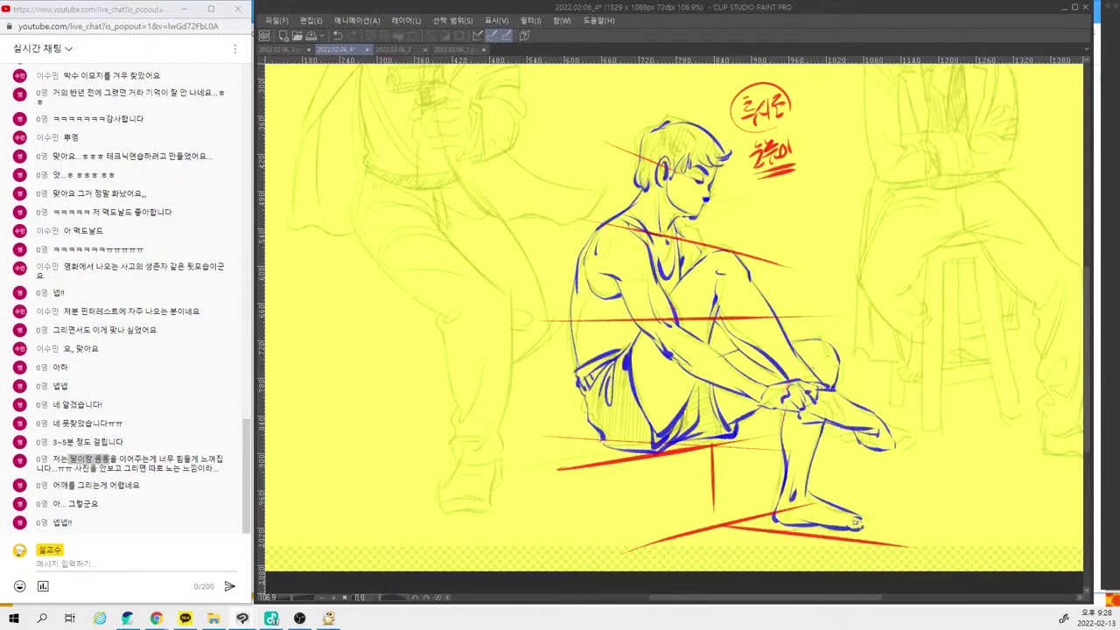
{"action": "key", "text": "ctrl+y"}
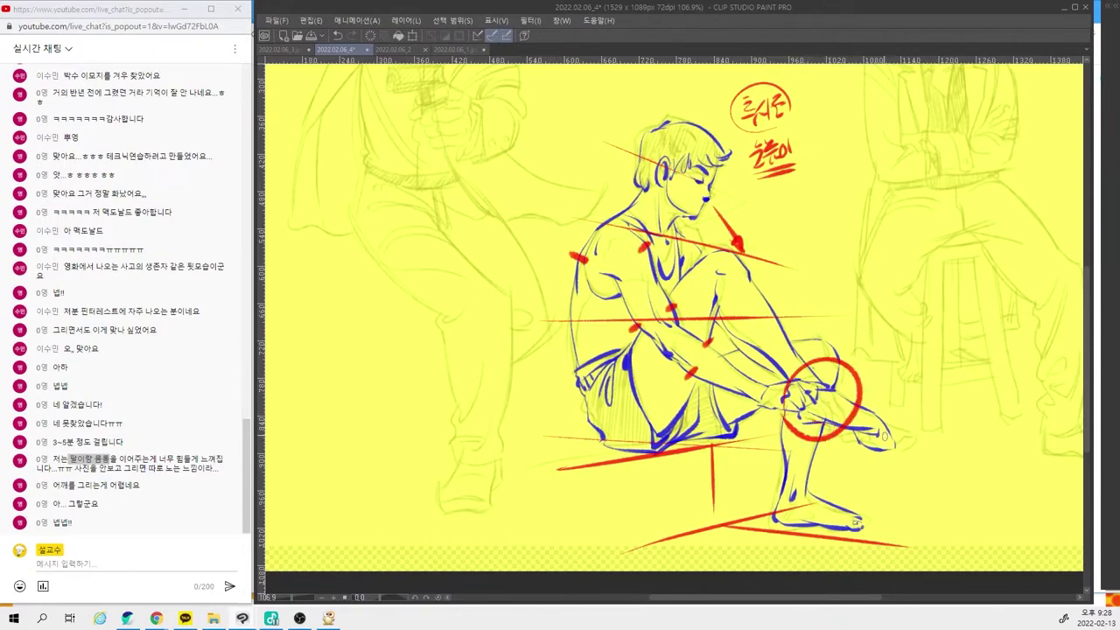
{"action": "left_click_drag", "start_coordinate": [804, 415], "coordinate": [880, 435]}
Step: Compare the traced figure with and without the red ticks, hand circle and arrow, finishing with them hidden
{"action": "key", "text": "Delete"}
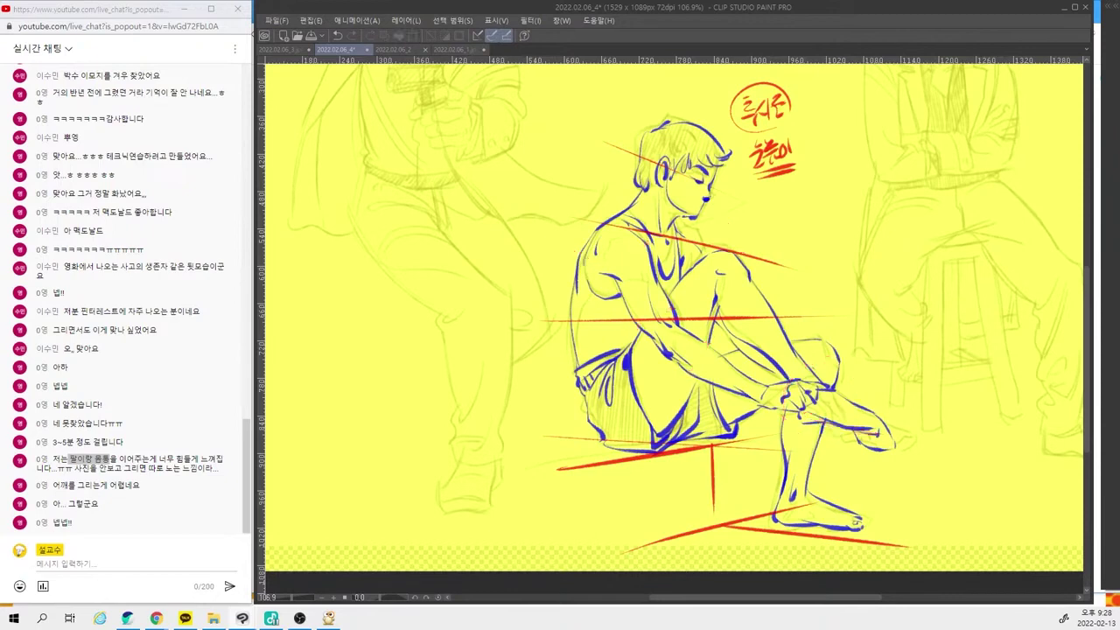
{"action": "key", "text": "ctrl+z"}
{"action": "key", "text": "Delete"}
{"action": "key", "text": "ctrl+z"}
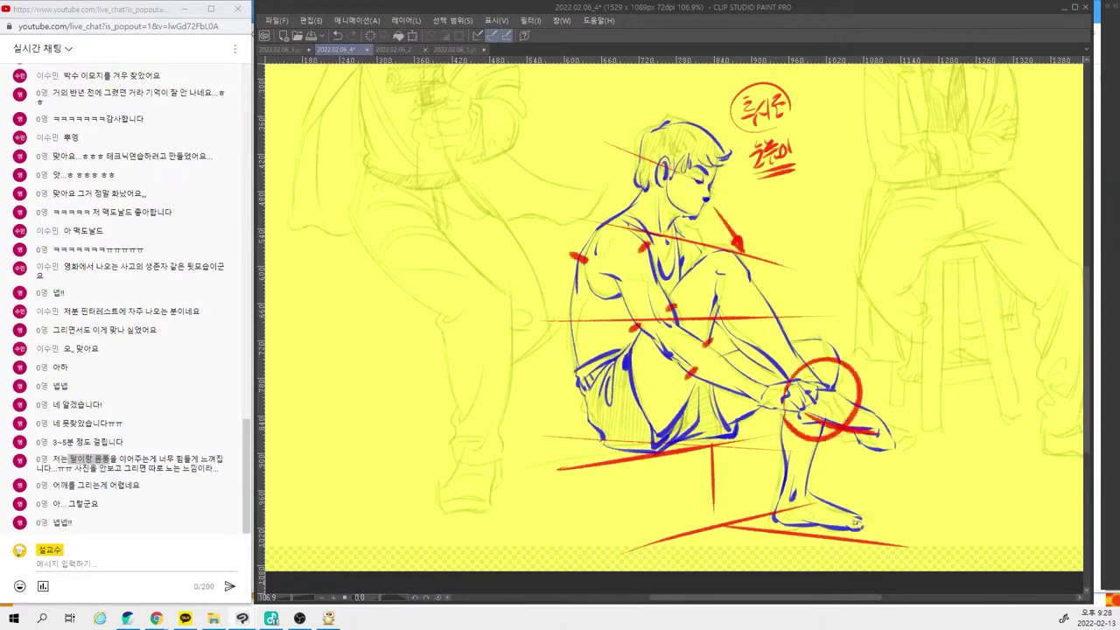
{"action": "key", "text": "ctrl+y"}
{"action": "key", "text": "ctrl+z"}
{"action": "key", "text": "ctrl+y"}
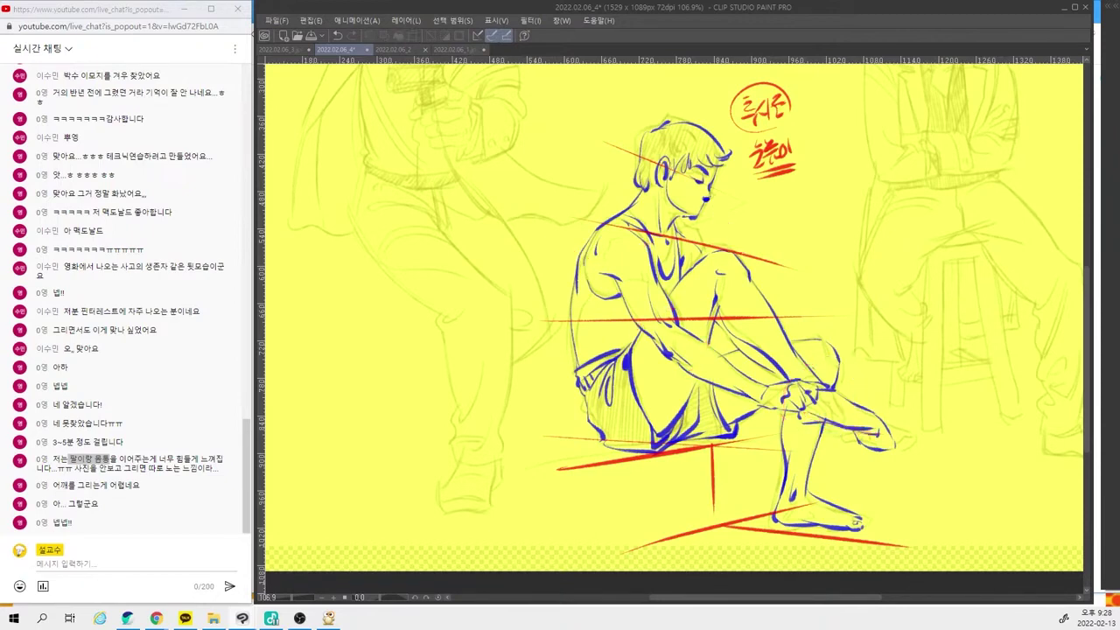
Step: Repeatedly hide and show the blue tracing to compare it with the underlying sketch beneath the red perspective guides
{"action": "key", "text": "Delete"}
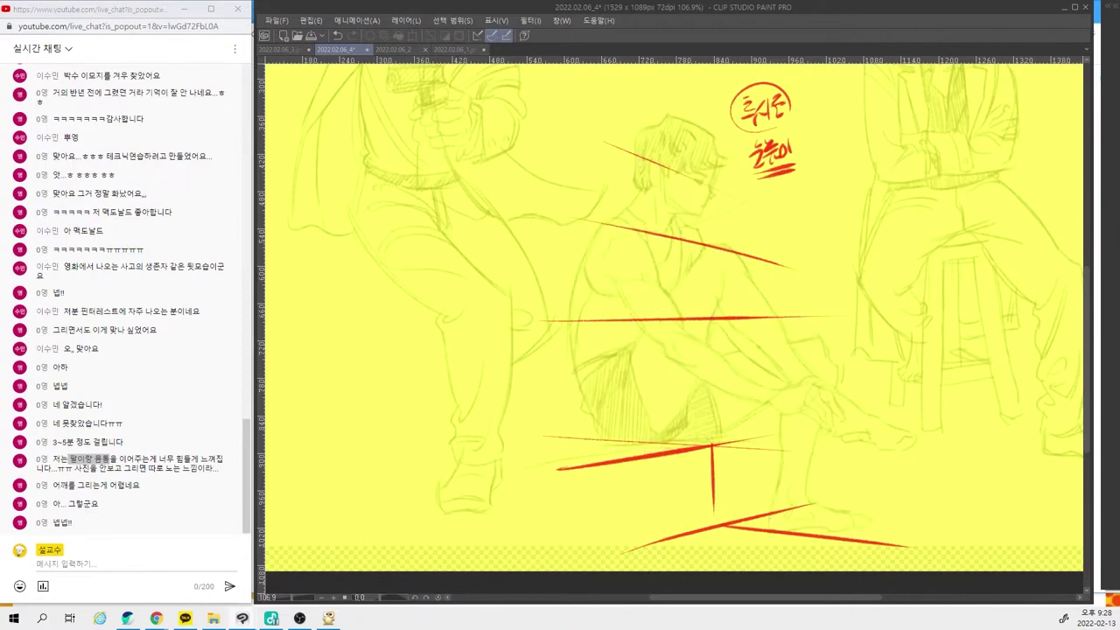
{"action": "key", "text": "ctrl+z"}
{"action": "key", "text": "Delete"}
{"action": "key", "text": "ctrl+z"}
{"action": "key", "text": "Delete"}
{"action": "key", "text": "ctrl+z"}
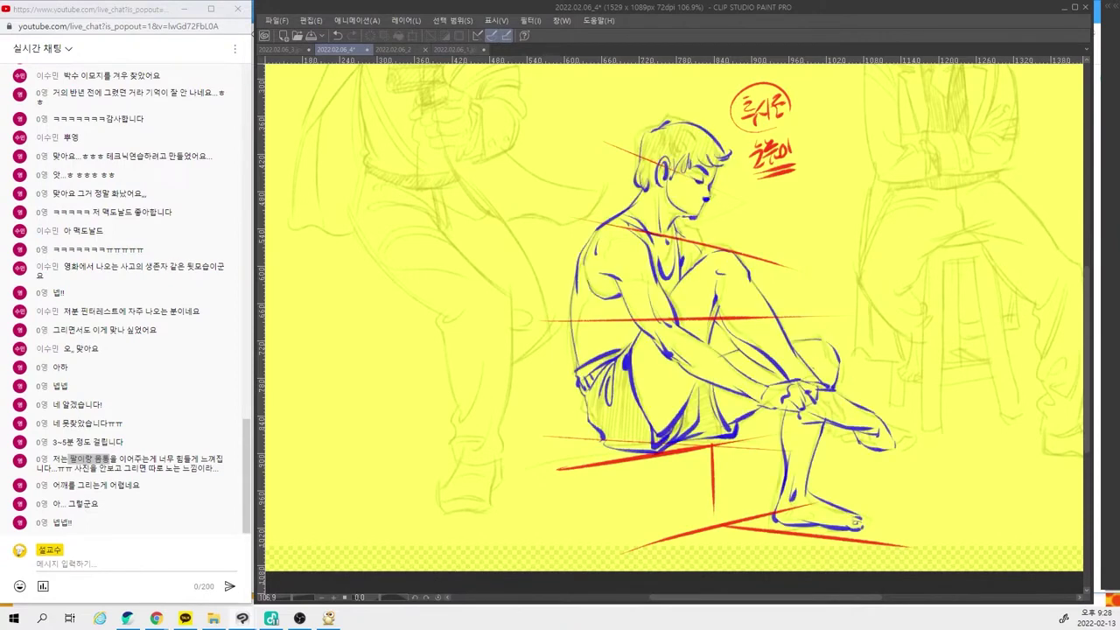
{"action": "key", "text": "Delete"}
{"action": "key", "text": "ctrl+z"}
{"action": "key", "text": "Delete"}
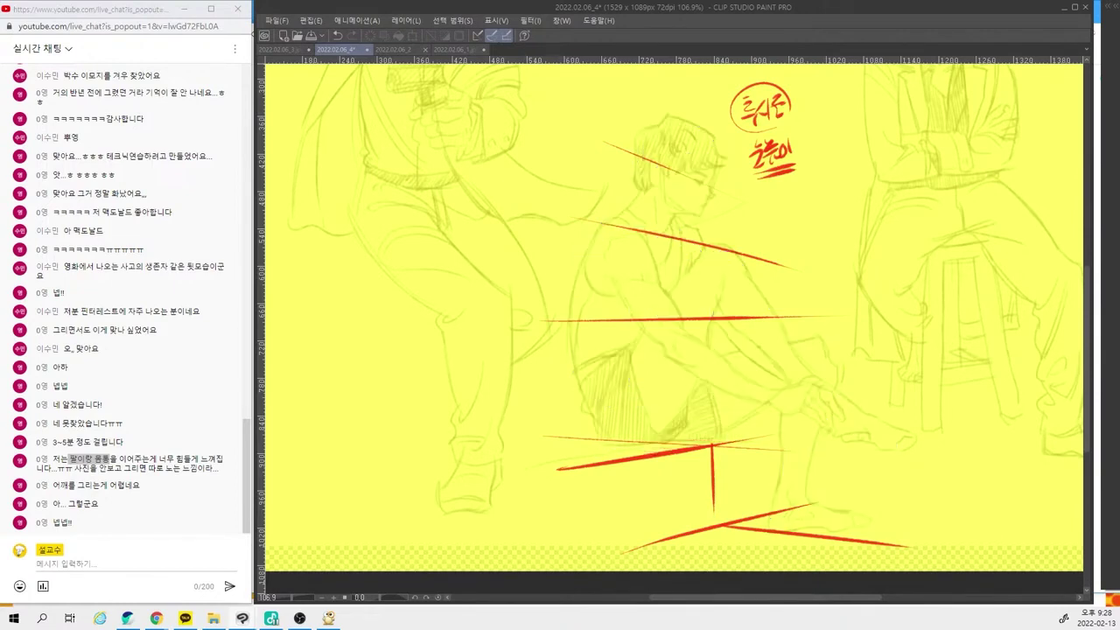
{"action": "key", "text": "ctrl+z"}
{"action": "key", "text": "Delete"}
{"action": "key", "text": "ctrl+z"}
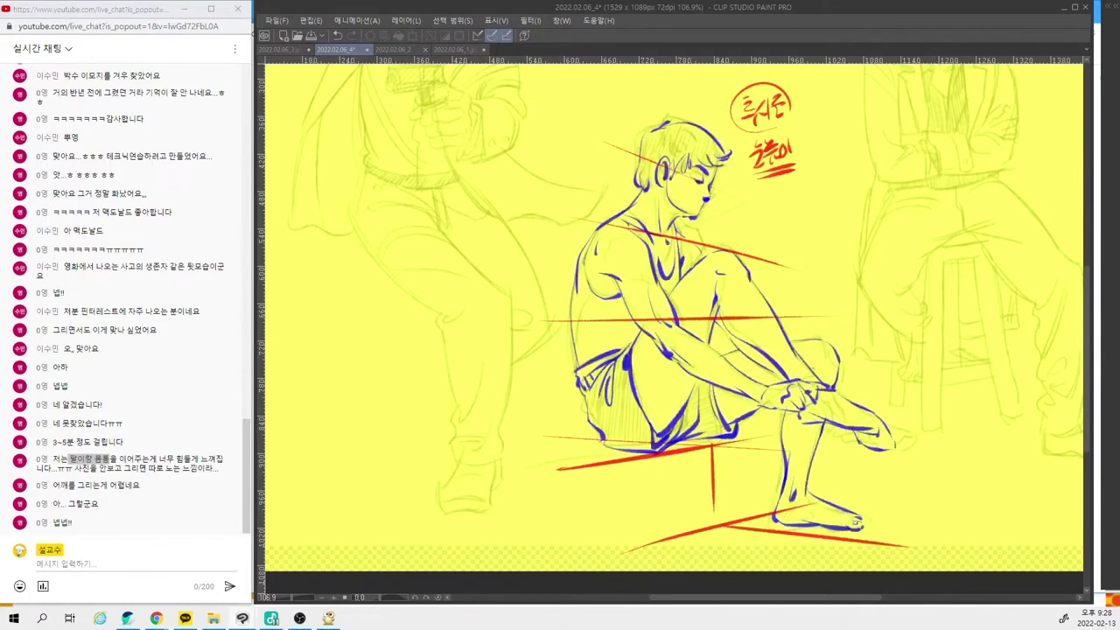
{"action": "key", "text": "Delete"}
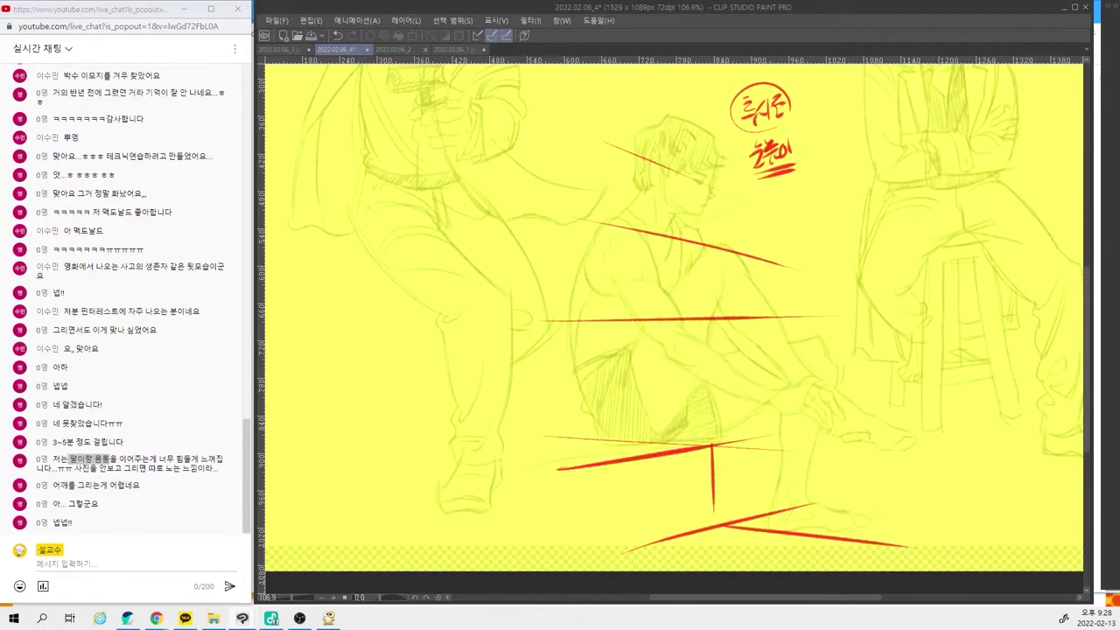
{"action": "key", "text": "ctrl+z"}
{"action": "key", "text": "Delete"}
{"action": "key", "text": "ctrl+z"}
{"action": "key", "text": "Delete"}
{"action": "key", "text": "ctrl+z"}
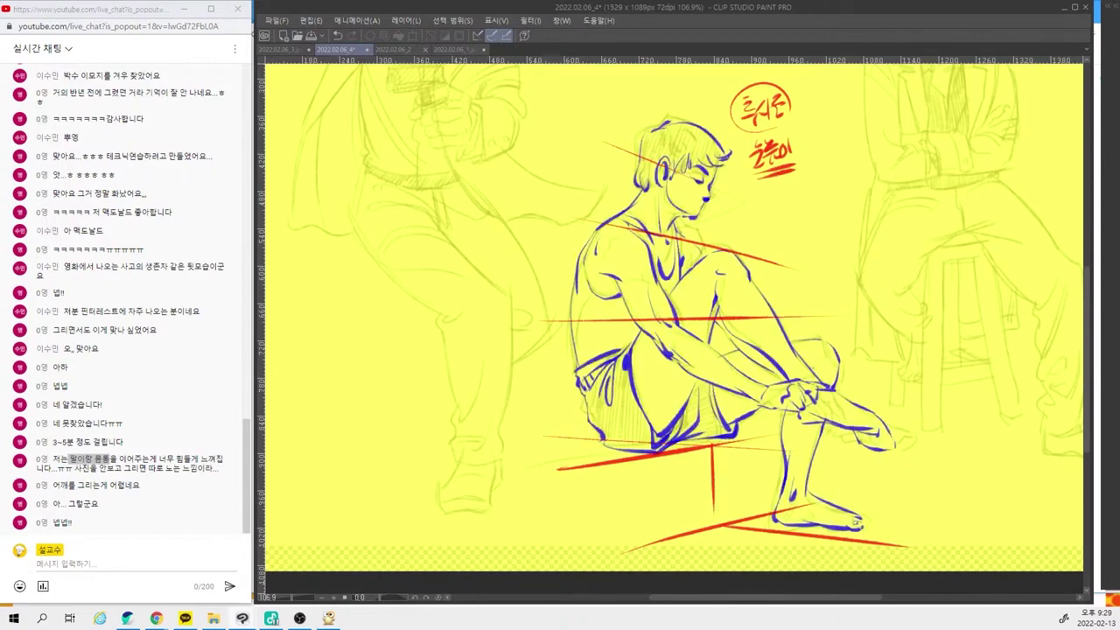
{"action": "key", "text": "Delete"}
{"action": "key", "text": "ctrl+z"}
{"action": "key", "text": "Delete"}
{"action": "key", "text": "ctrl+z"}
{"action": "key", "text": "Delete"}
{"action": "key", "text": "ctrl+z"}
{"action": "key", "text": "Delete"}
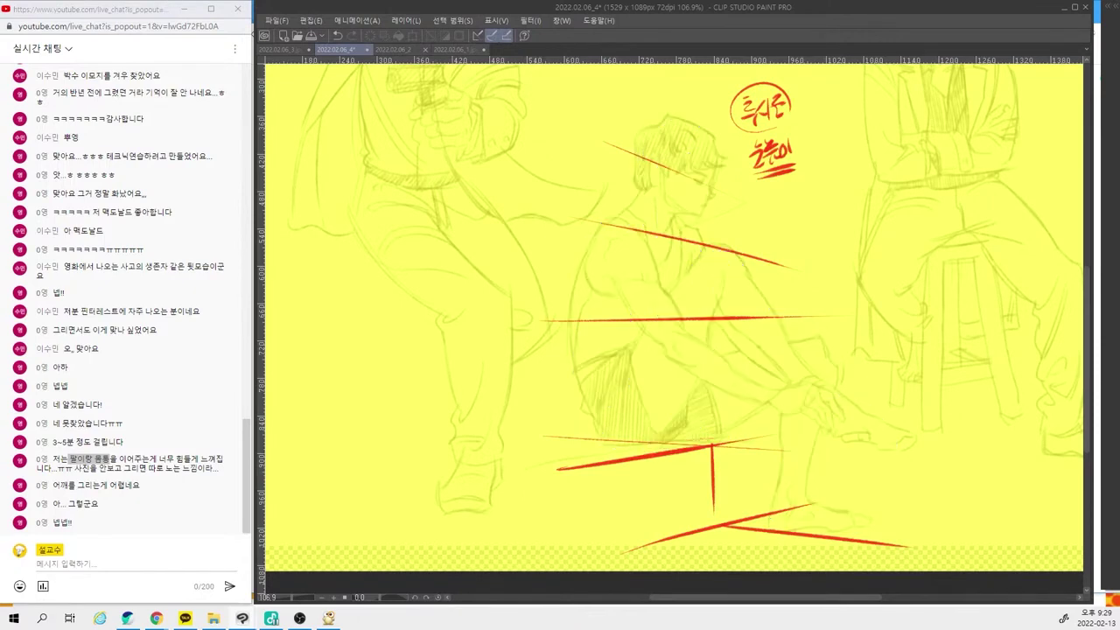
{"action": "key", "text": "ctrl+z"}
{"action": "key", "text": "Delete"}
{"action": "key", "text": "ctrl+z"}
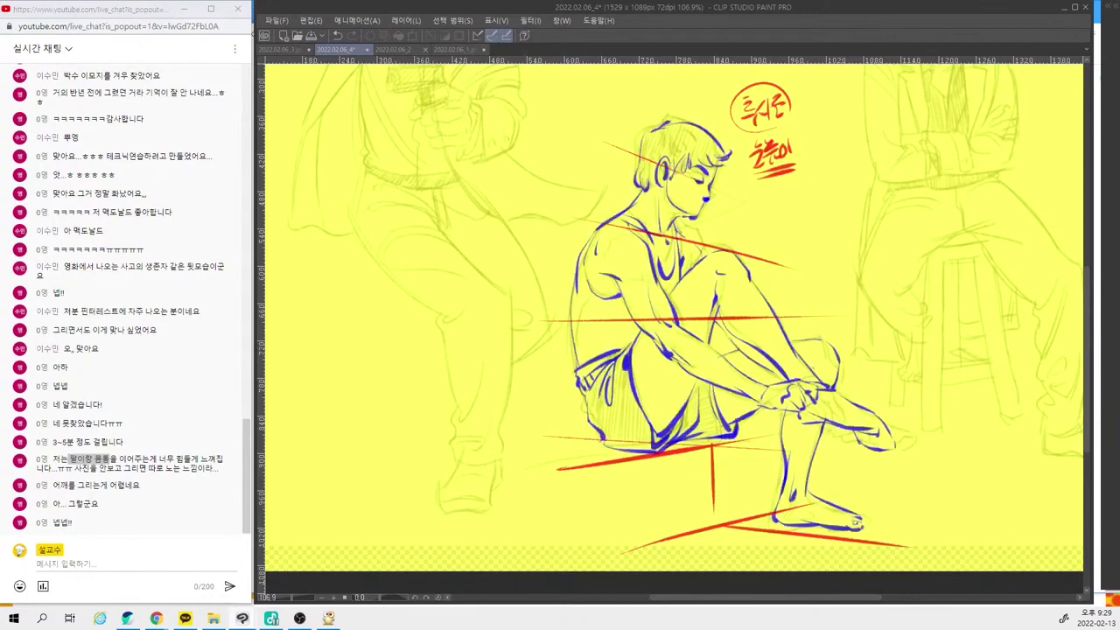
{"action": "key", "text": "Delete"}
{"action": "key", "text": "ctrl+z"}
{"action": "key", "text": "Delete"}
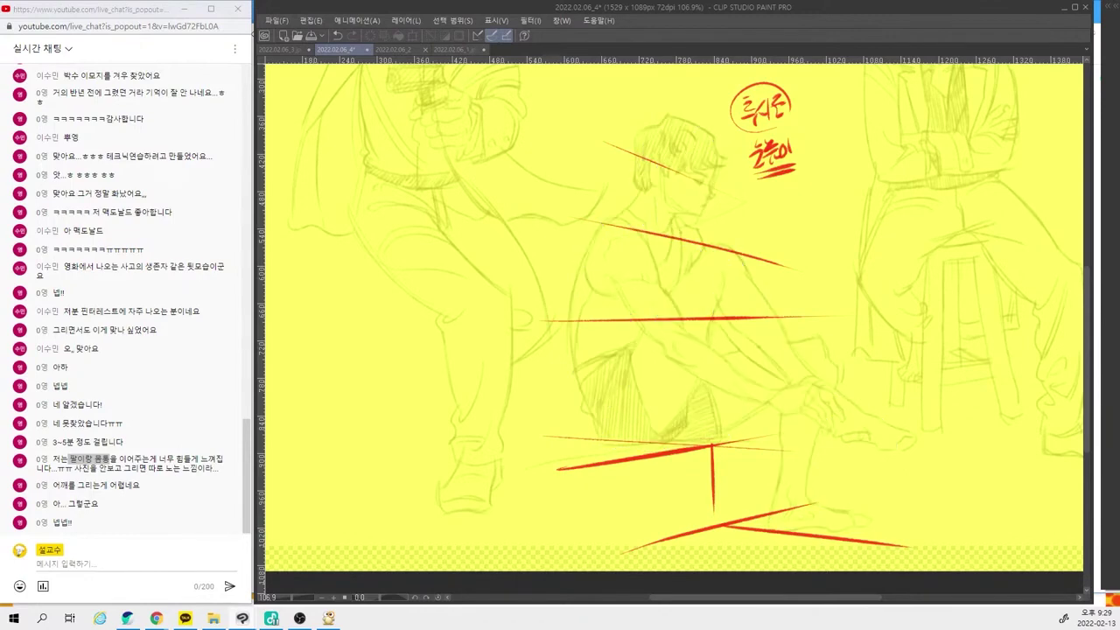